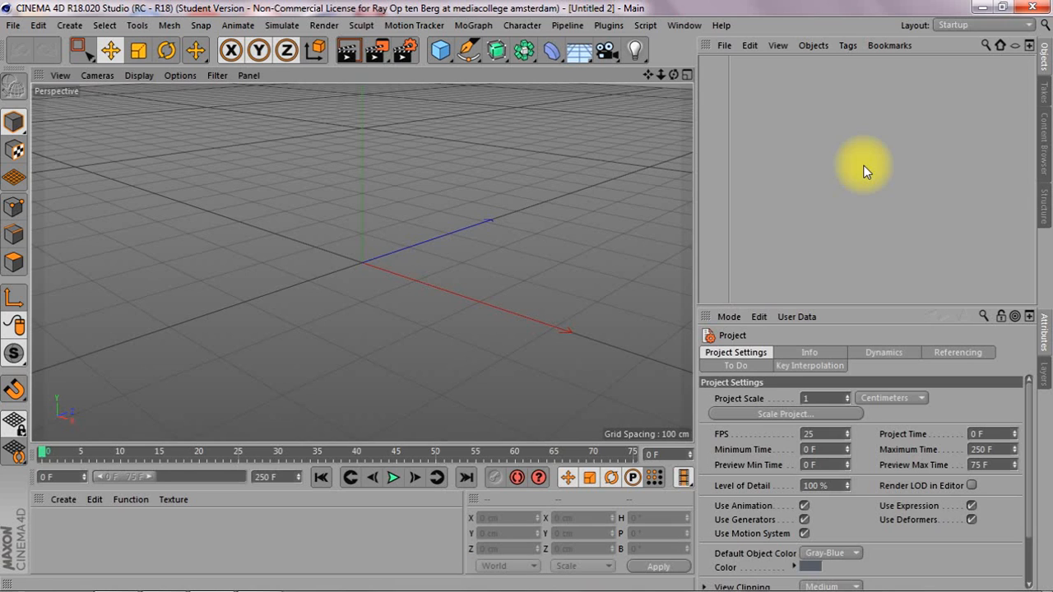
Add a cube to the scene and rename it BRAD.
{"action": "left_click", "coordinate": [440, 52]}
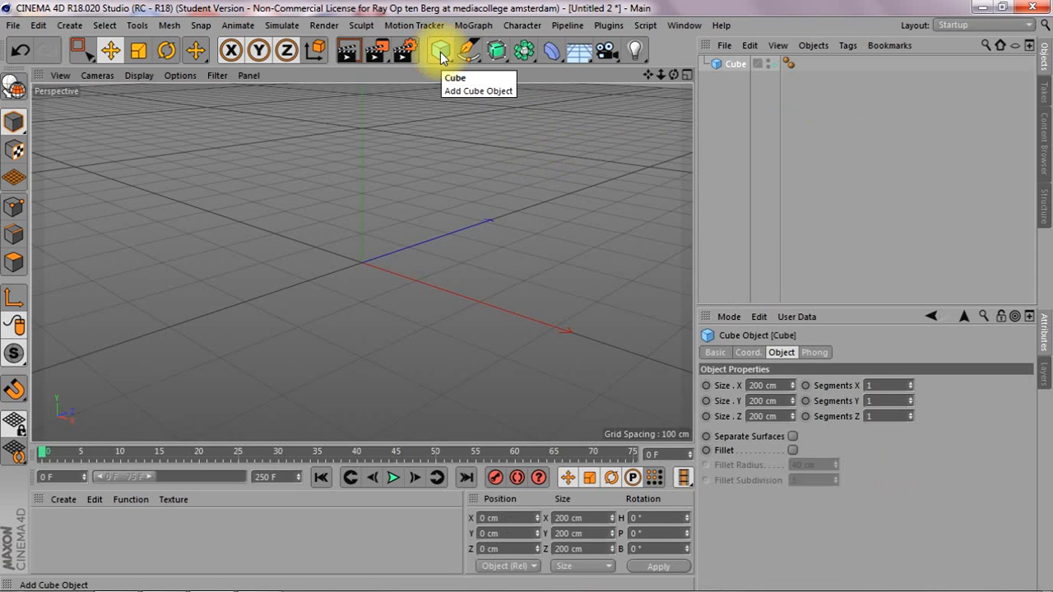
{"action": "double_click", "coordinate": [736, 65]}
{"action": "type", "text": "BLAD"}
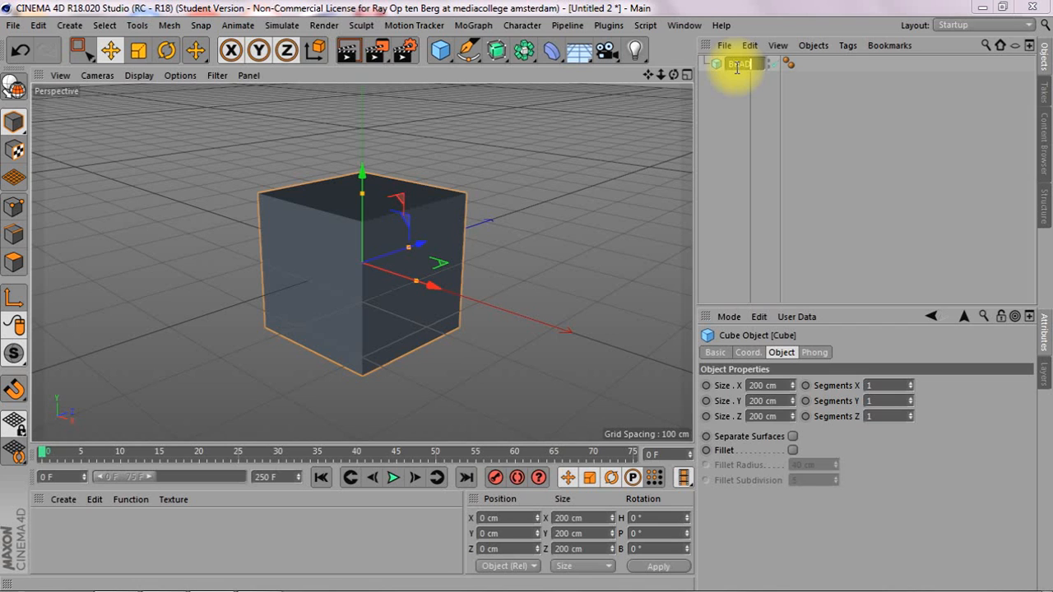
{"action": "key", "text": "Return"}
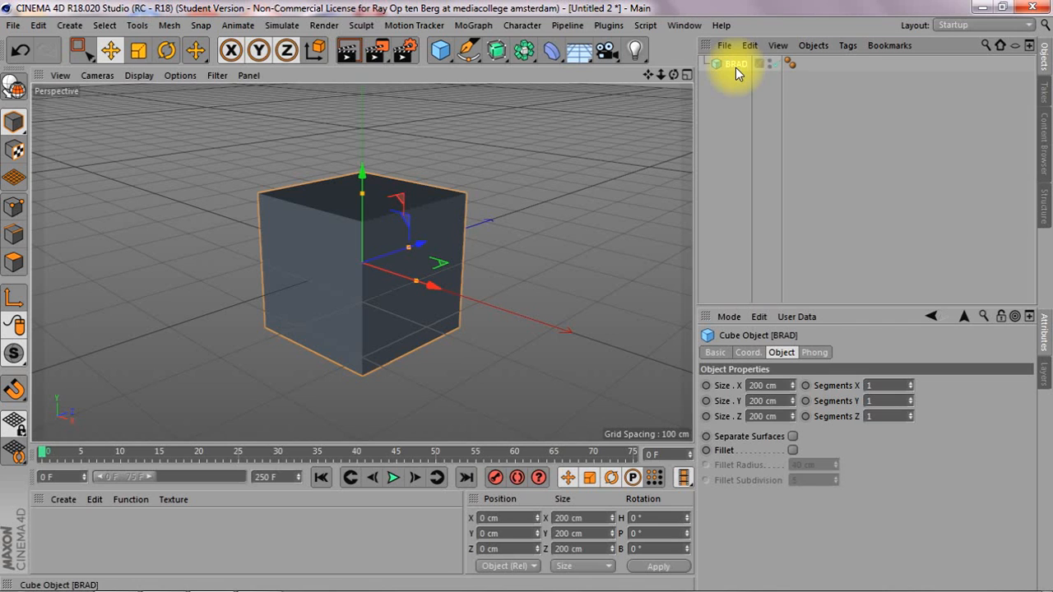
Raise the BRAD cube by setting its Y position to 100 cm.
{"action": "left_click", "coordinate": [750, 352]}
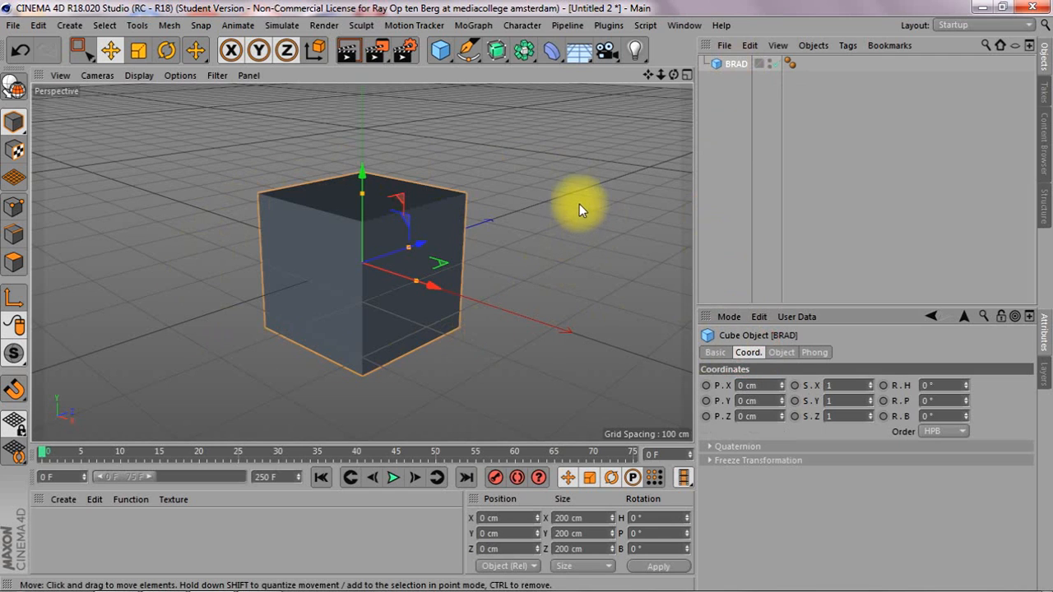
{"action": "left_click", "coordinate": [723, 403]}
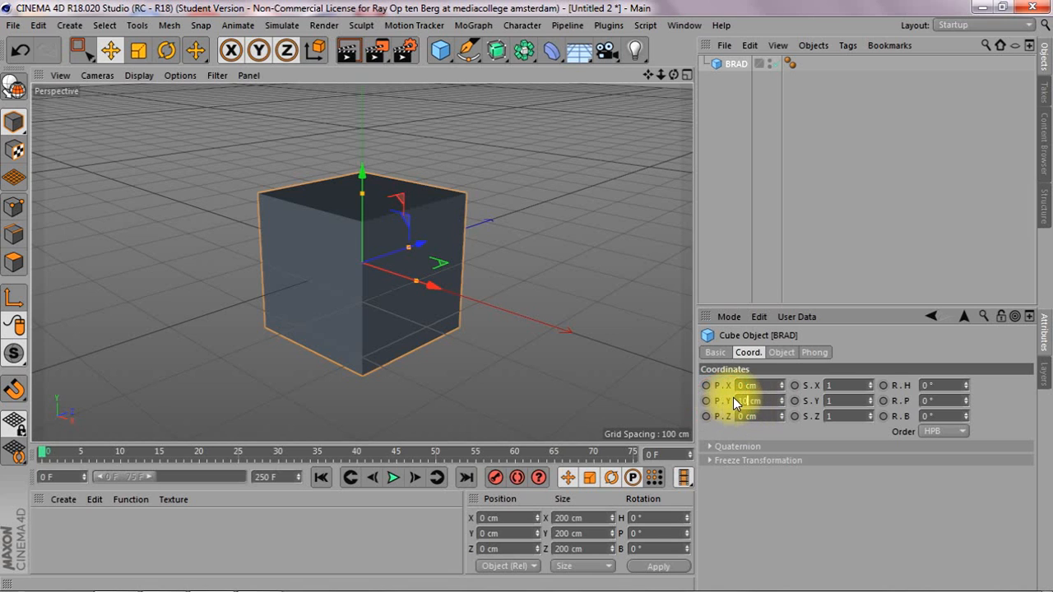
{"action": "key", "text": "Return"}
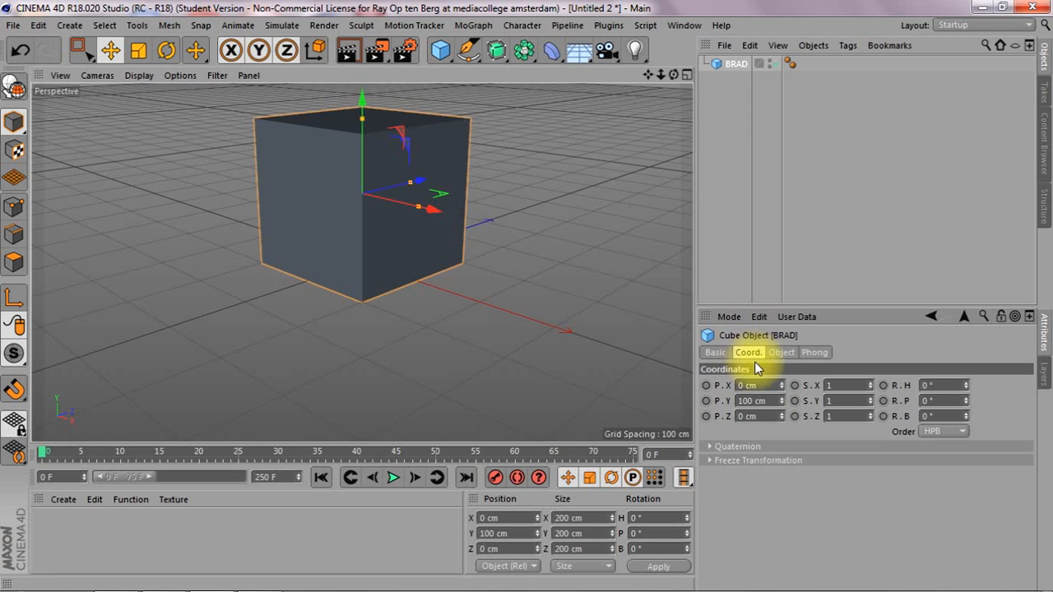
Enable the fillet on the BRAD cube and set the fillet radius to 3 cm.
{"action": "left_click", "coordinate": [780, 352]}
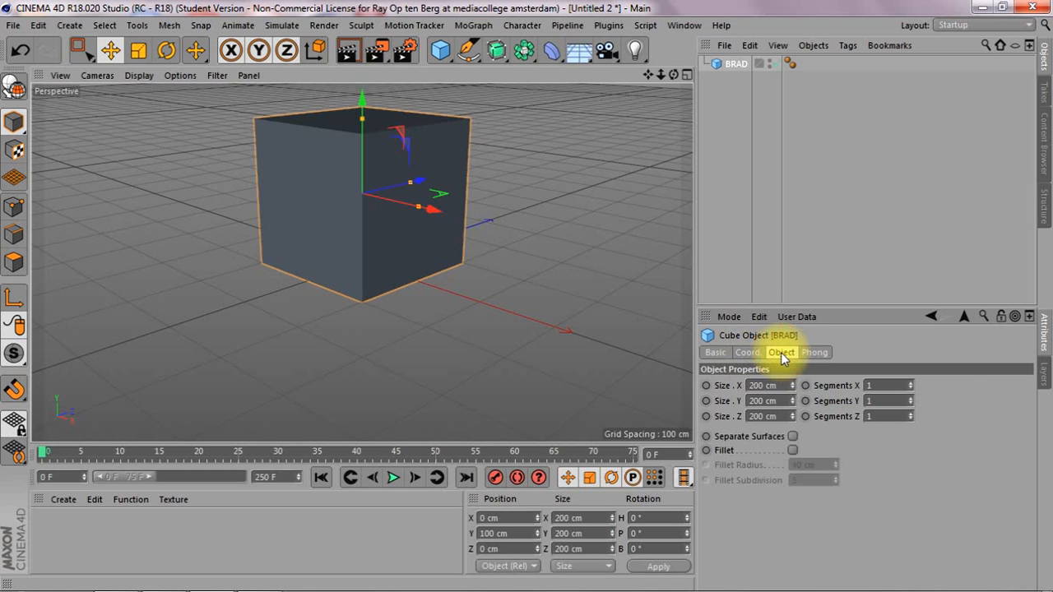
{"action": "left_click", "coordinate": [792, 450]}
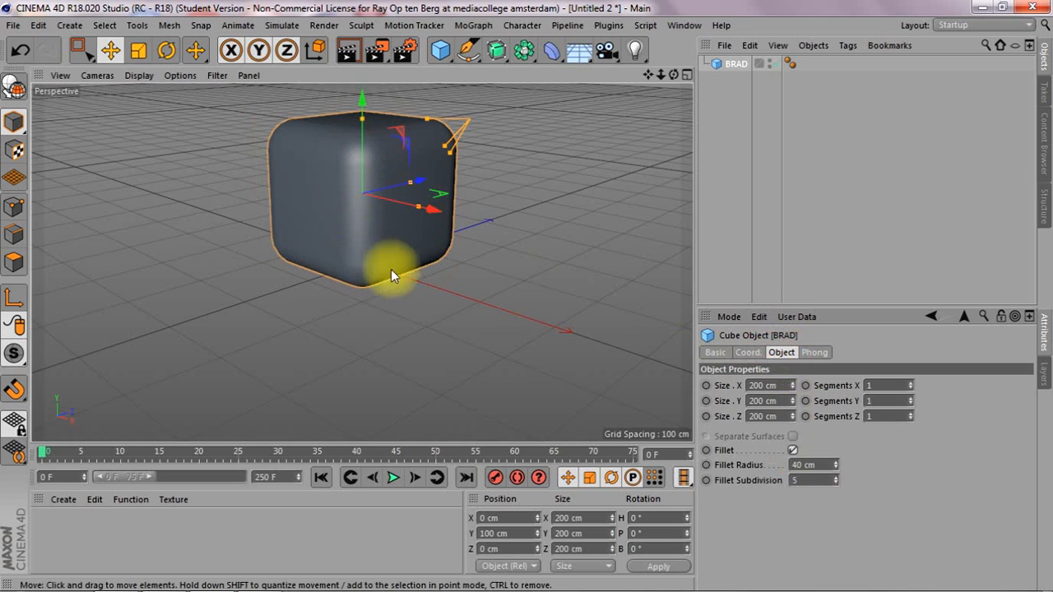
{"action": "left_click", "coordinate": [804, 464]}
{"action": "type", "text": "3"}
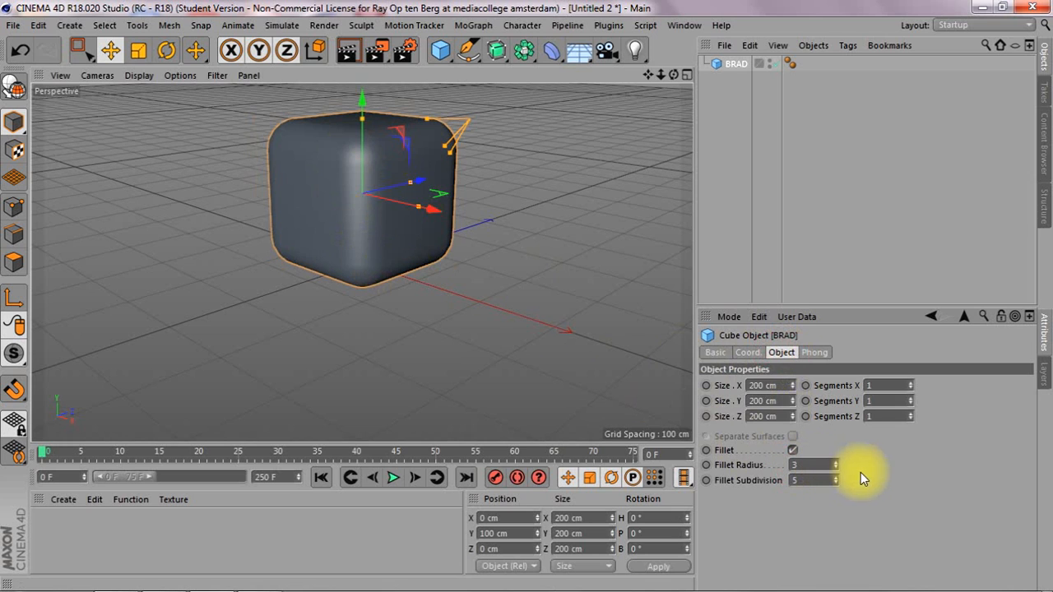
{"action": "key", "text": "Return"}
{"action": "left_click_drag", "start_coordinate": [674, 74], "coordinate": [653, 123]}
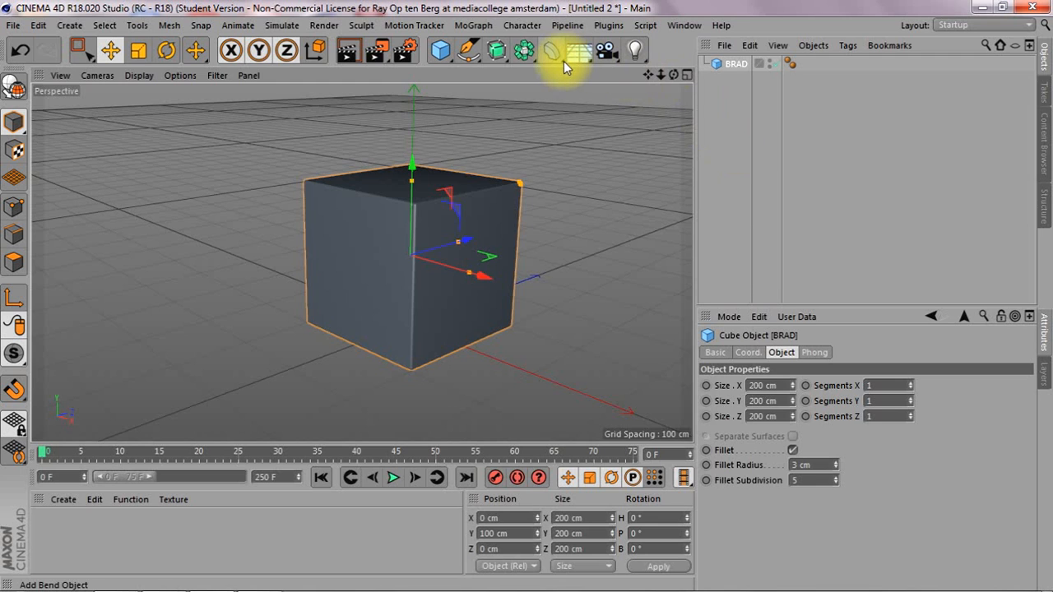
Set the BRAD cube's segments to 20 in X, Y and Z.
{"action": "left_click", "coordinate": [715, 111]}
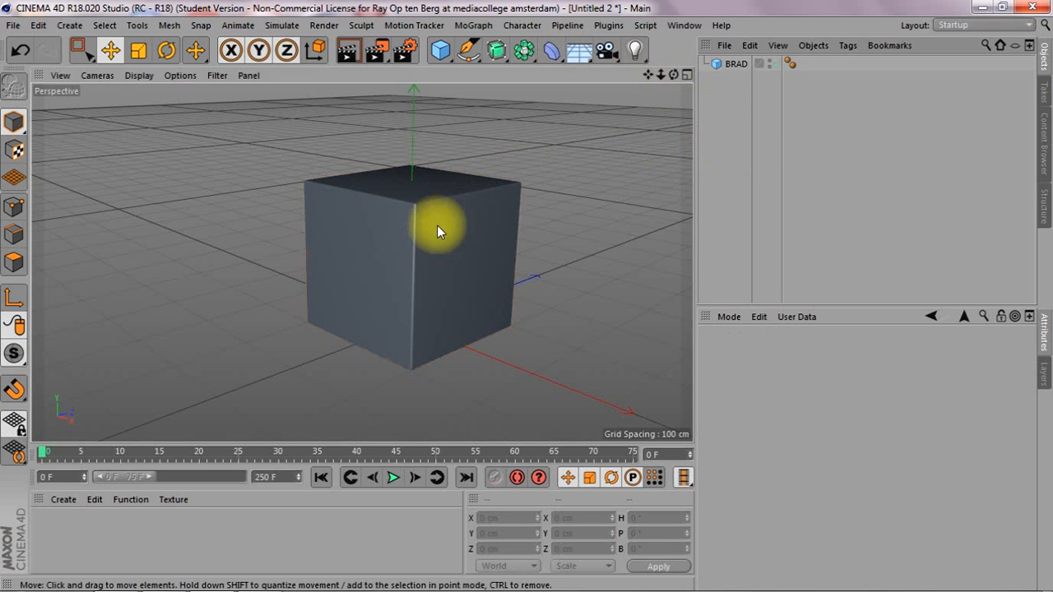
{"action": "left_click", "coordinate": [734, 63]}
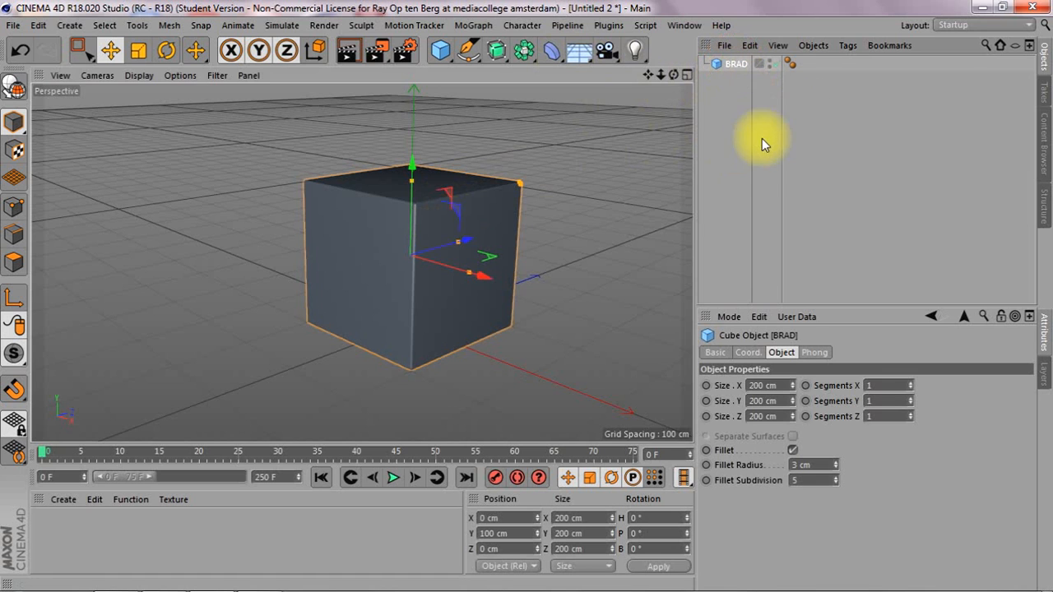
{"action": "double_click", "coordinate": [874, 384]}
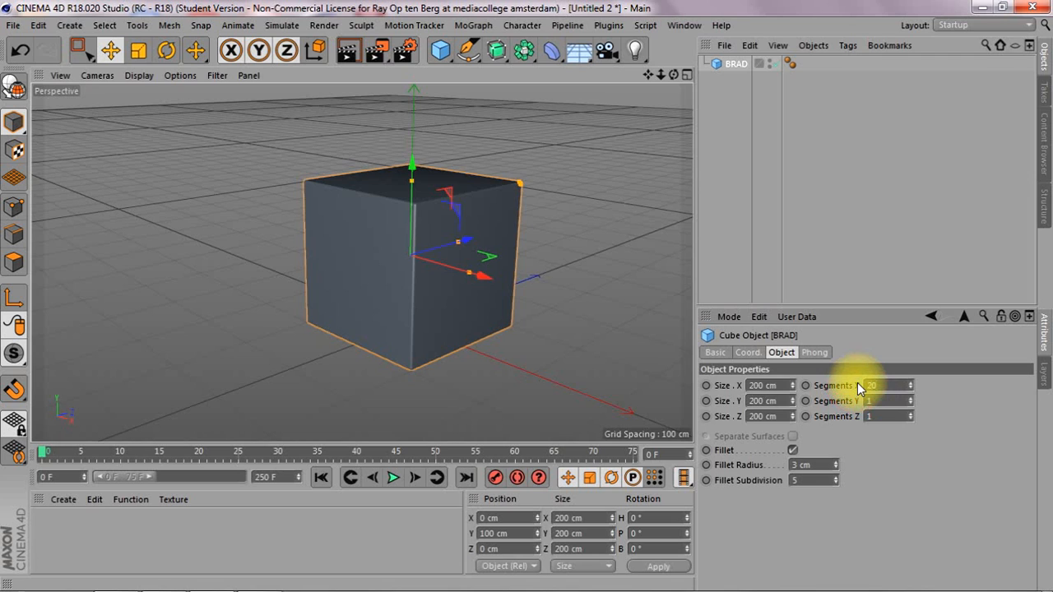
{"action": "key", "text": "Tab"}
{"action": "type", "text": "20"}
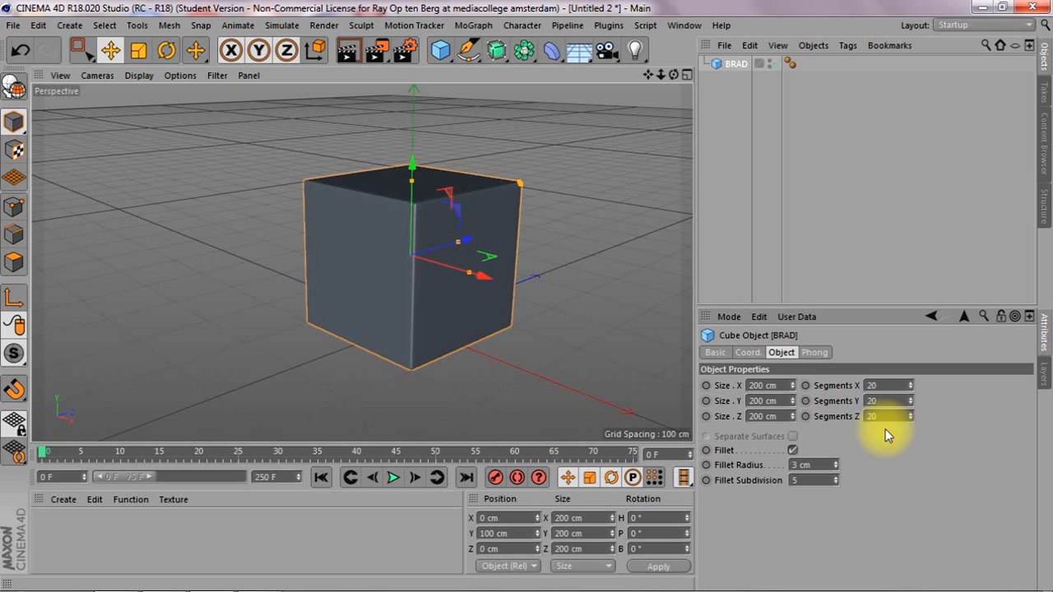
Add an FFD deformer as a child of the BRAD cube and fit it to its parent.
{"action": "left_click", "coordinate": [547, 52]}
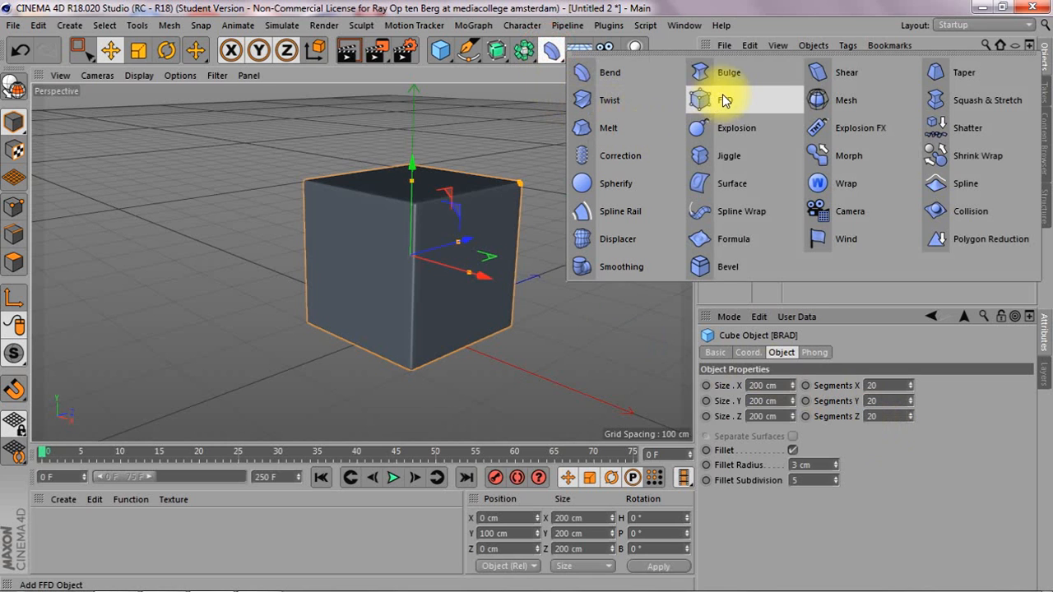
{"action": "left_click", "coordinate": [724, 100]}
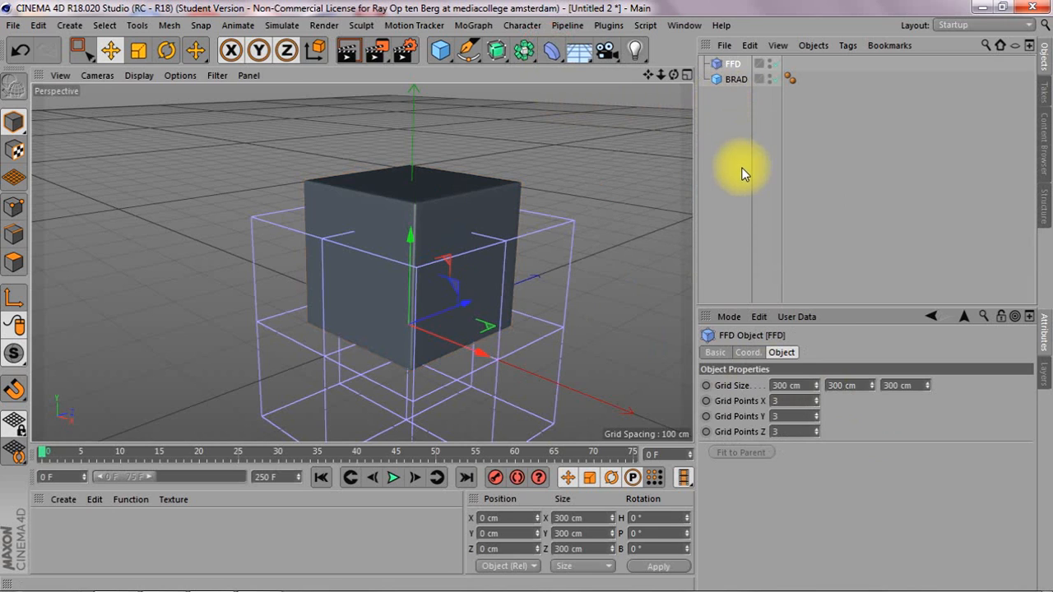
{"action": "left_click", "coordinate": [735, 66]}
{"action": "left_click_drag", "start_coordinate": [735, 66], "coordinate": [735, 80]}
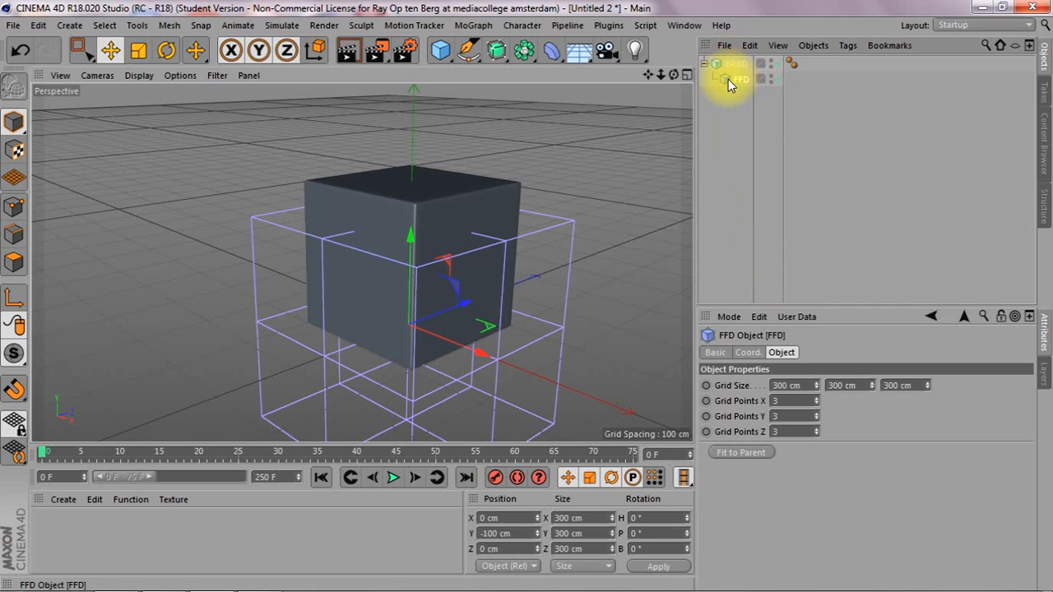
{"action": "left_click", "coordinate": [744, 451]}
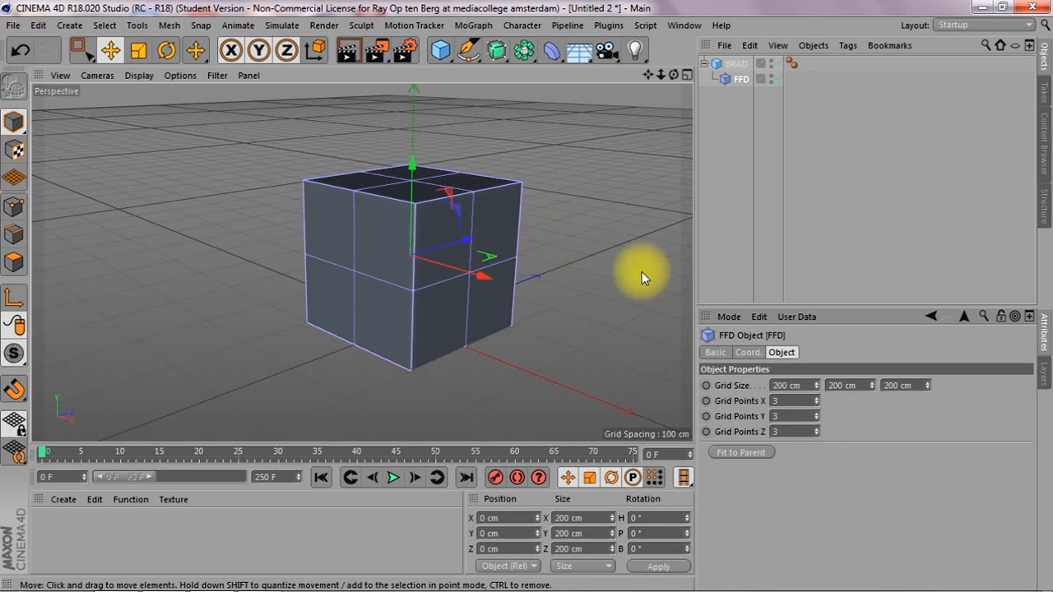
Set all three grid size values of the FFD deformer to 204 cm.
{"action": "left_click", "coordinate": [784, 386]}
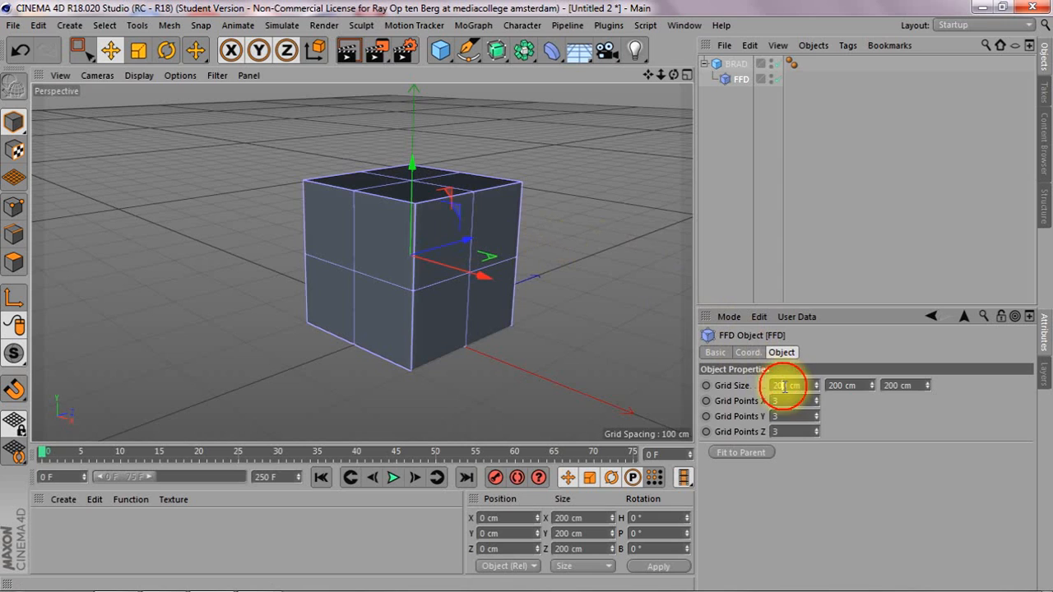
{"action": "type", "text": "204"}
{"action": "left_click", "coordinate": [840, 387]}
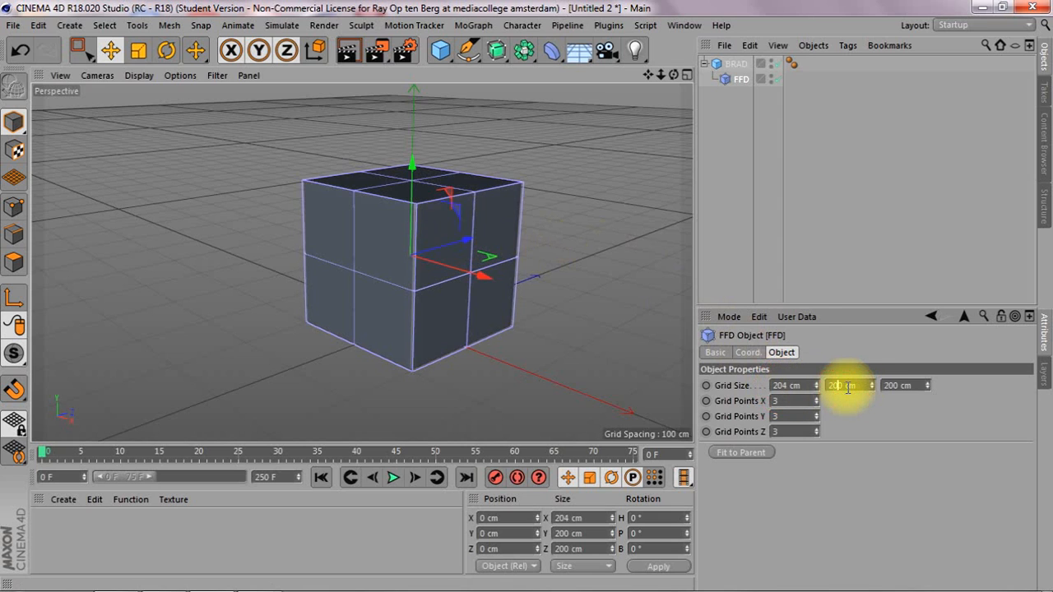
{"action": "key", "text": "Right"}
{"action": "key", "text": "BackSpace"}
{"action": "type", "text": "4"}
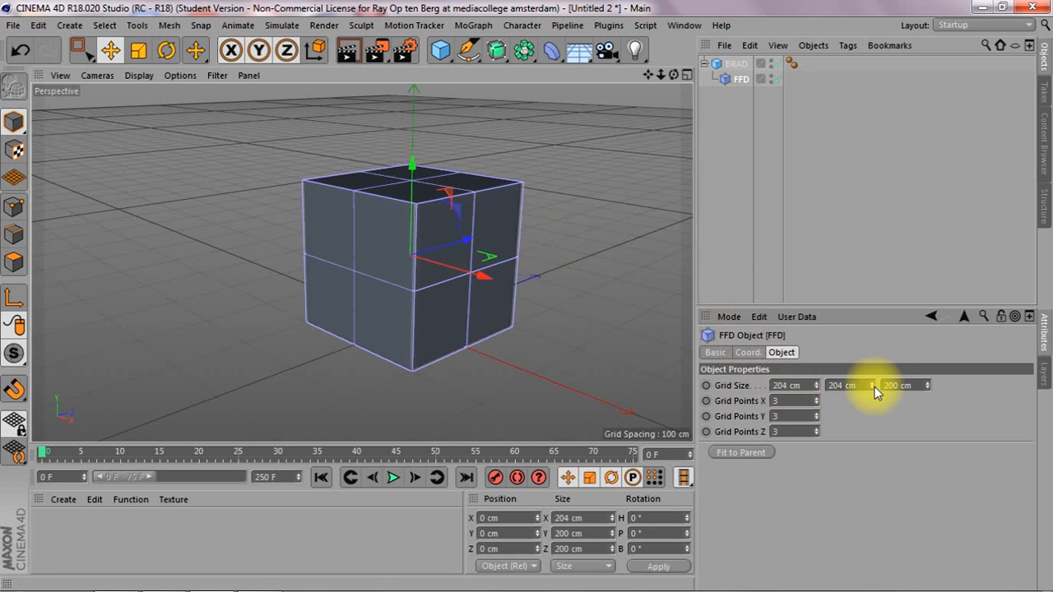
{"action": "left_click", "coordinate": [898, 387]}
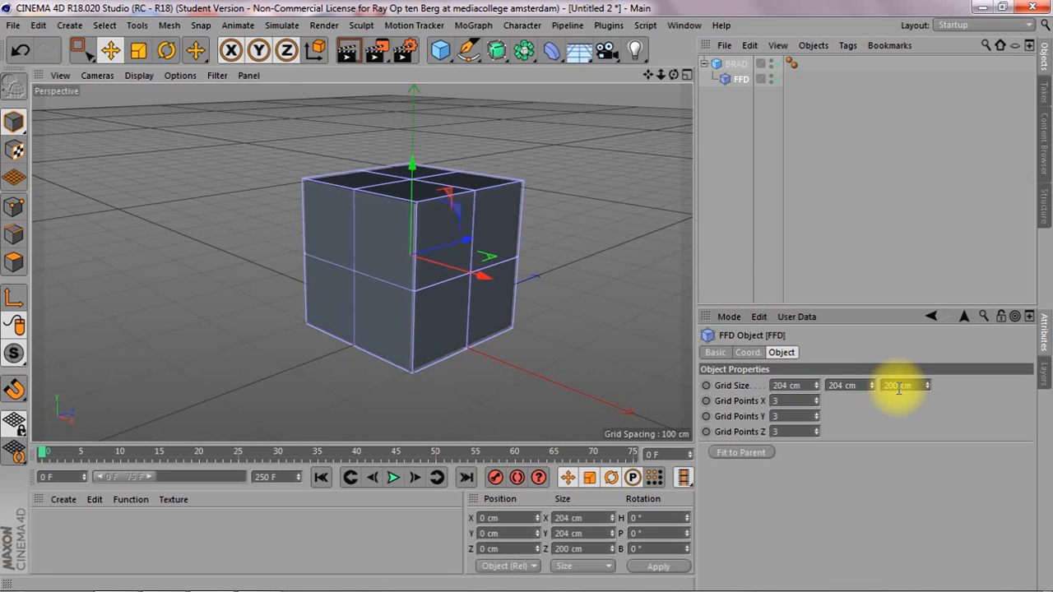
{"action": "key", "text": "BackSpace"}
{"action": "type", "text": "4"}
{"action": "left_click", "coordinate": [913, 418]}
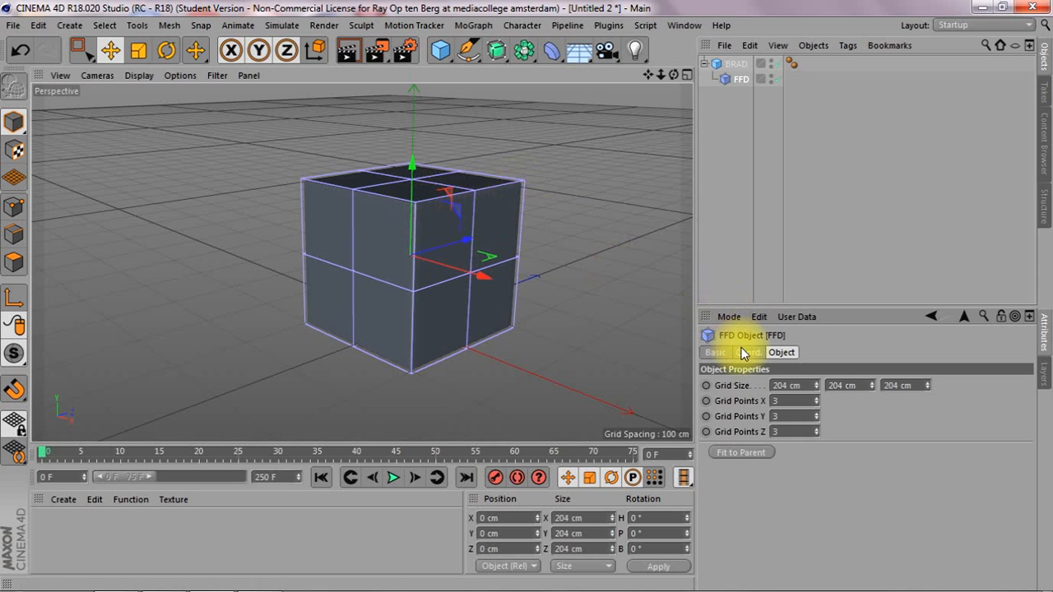
Set the FFD deformer's grid points to 4 in X, Y and Z.
{"action": "double_click", "coordinate": [781, 402]}
{"action": "type", "text": "4"}
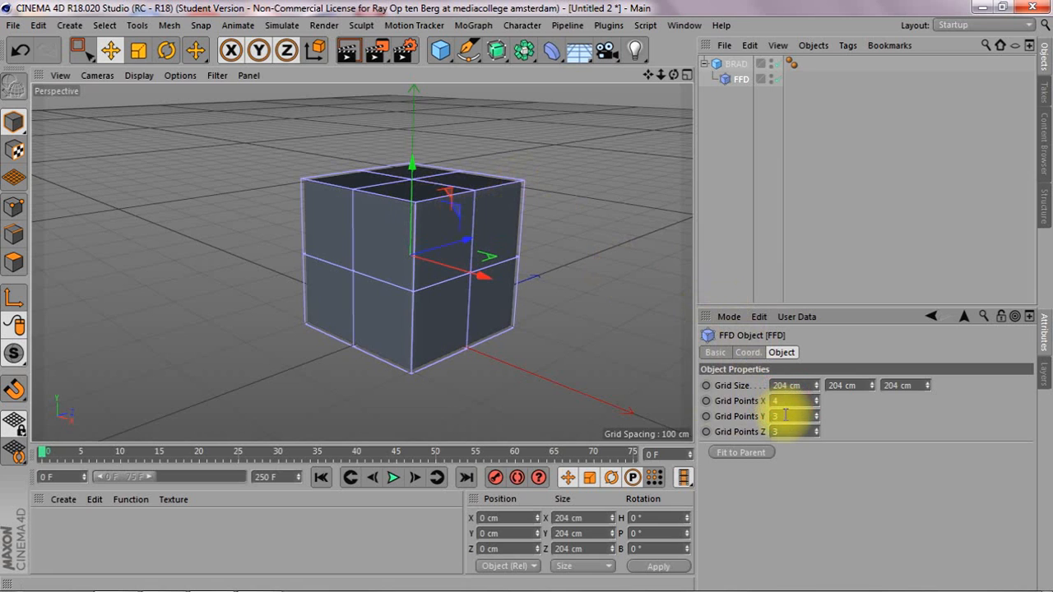
{"action": "double_click", "coordinate": [785, 417]}
{"action": "type", "text": "4"}
{"action": "double_click", "coordinate": [787, 431]}
{"action": "type", "text": "4"}
{"action": "left_click", "coordinate": [846, 424]}
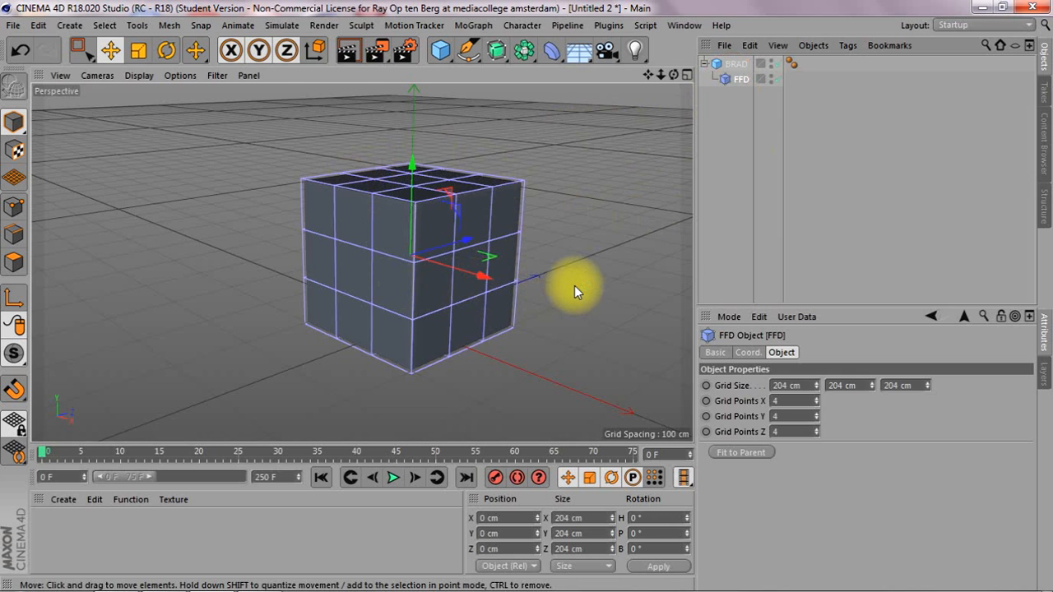
In the front view, rectangle-select the FFD points forming the cage's lower-right corner block, through its full depth.
{"action": "key", "text": "F4"}
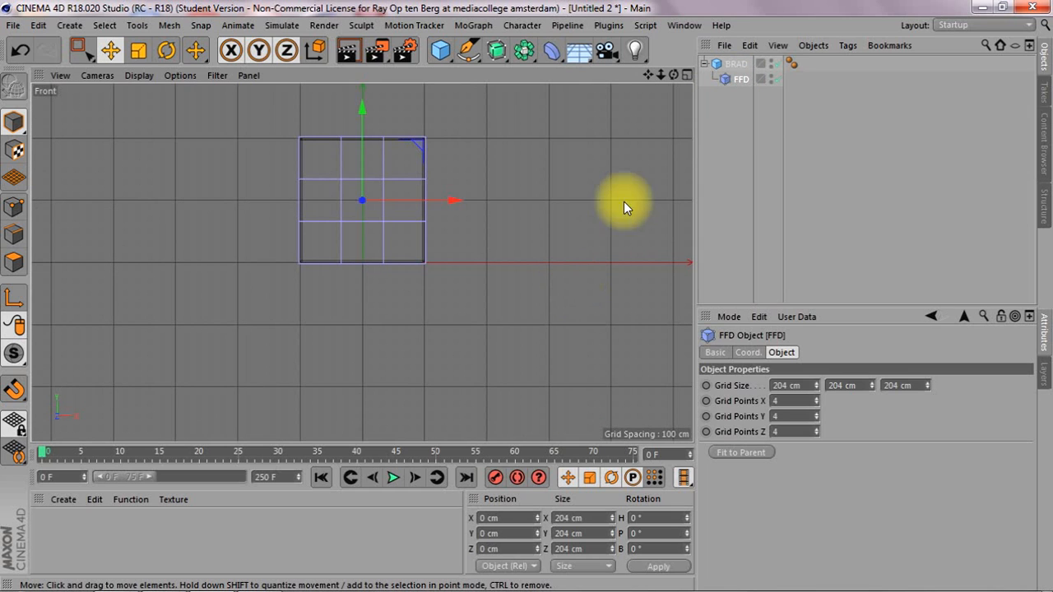
{"action": "key", "text": "h"}
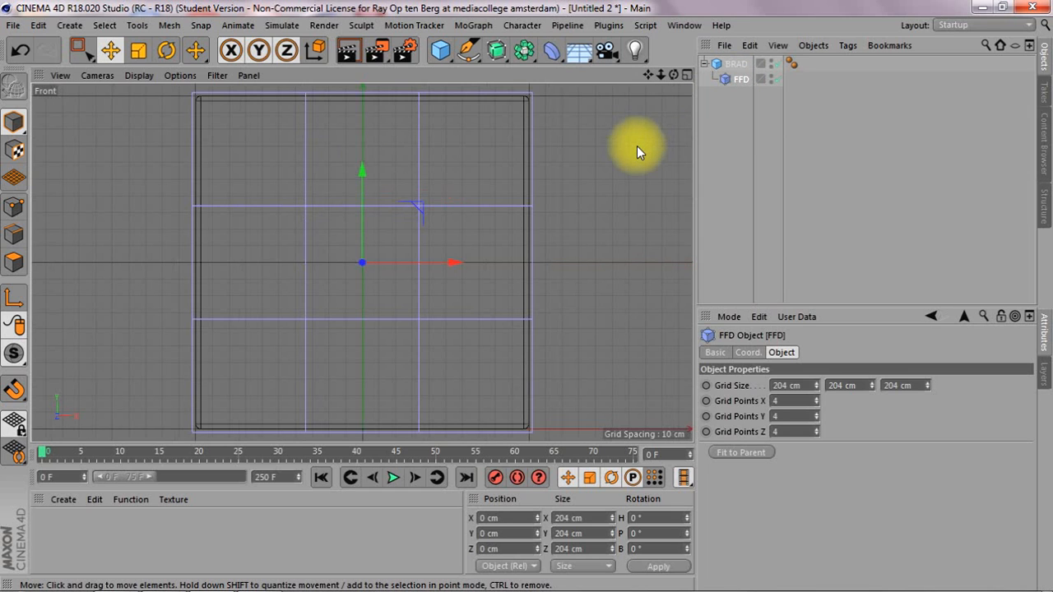
{"action": "left_click_drag", "start_coordinate": [82, 51], "coordinate": [134, 100]}
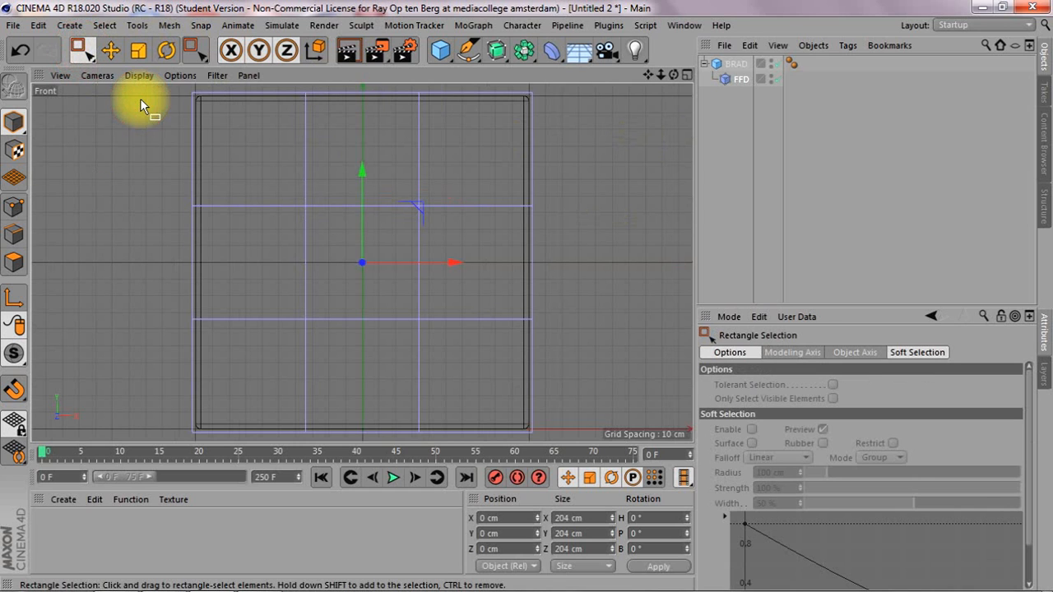
{"action": "left_click", "coordinate": [14, 206]}
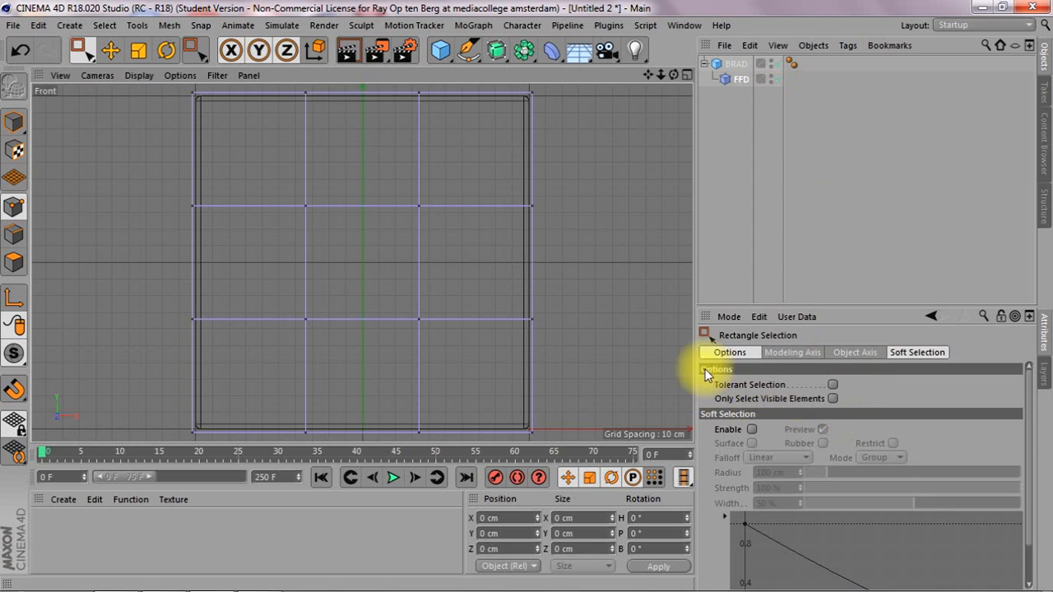
{"action": "left_click_drag", "start_coordinate": [588, 295], "coordinate": [393, 435]}
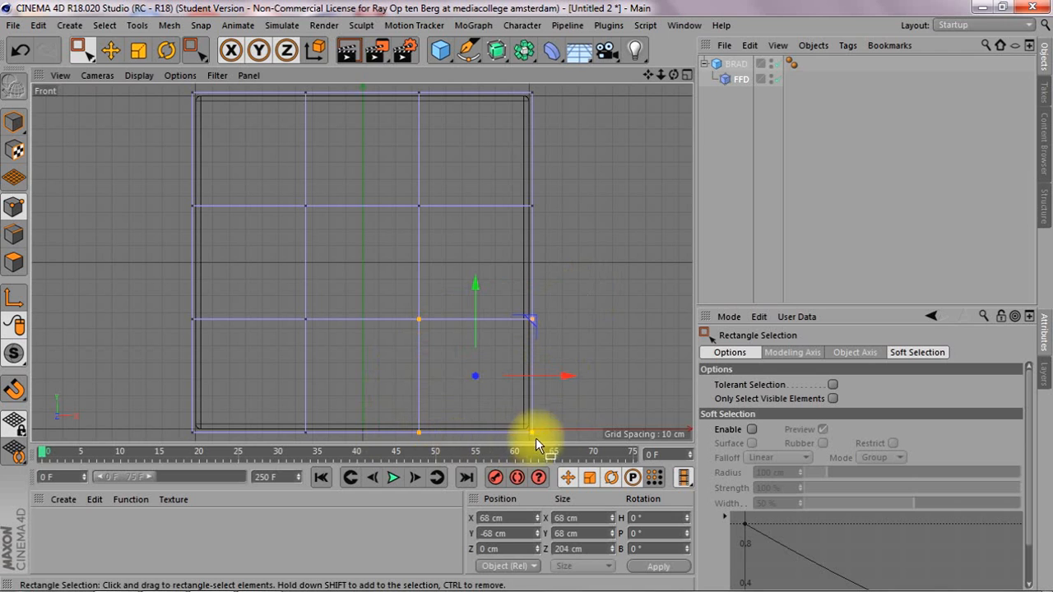
Detach the selection commands as a floating palette and store the selected FFD points in a point selection tag.
{"action": "key", "text": "F1"}
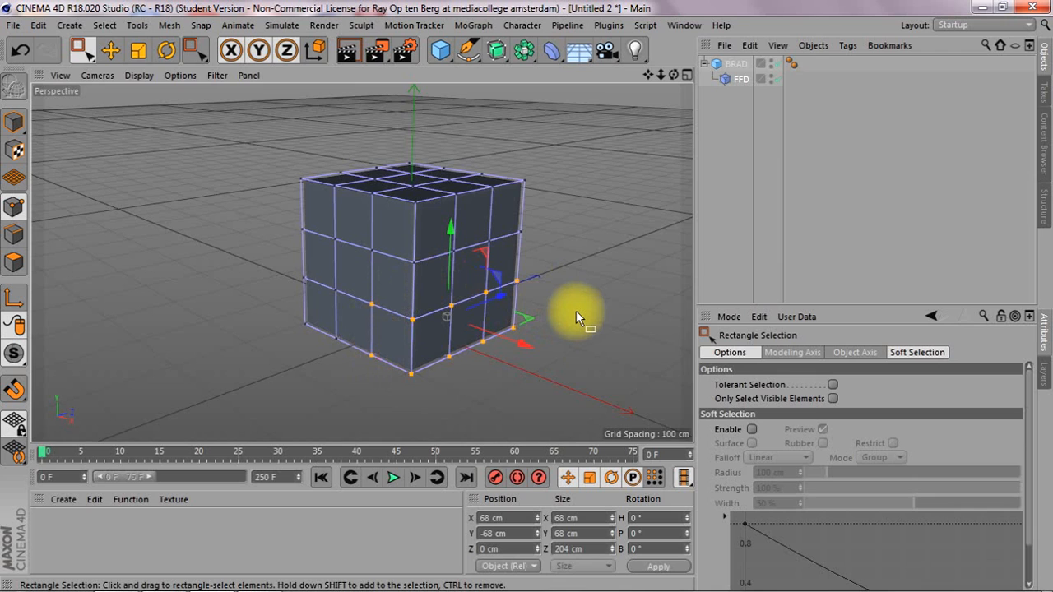
{"action": "key", "text": "F4"}
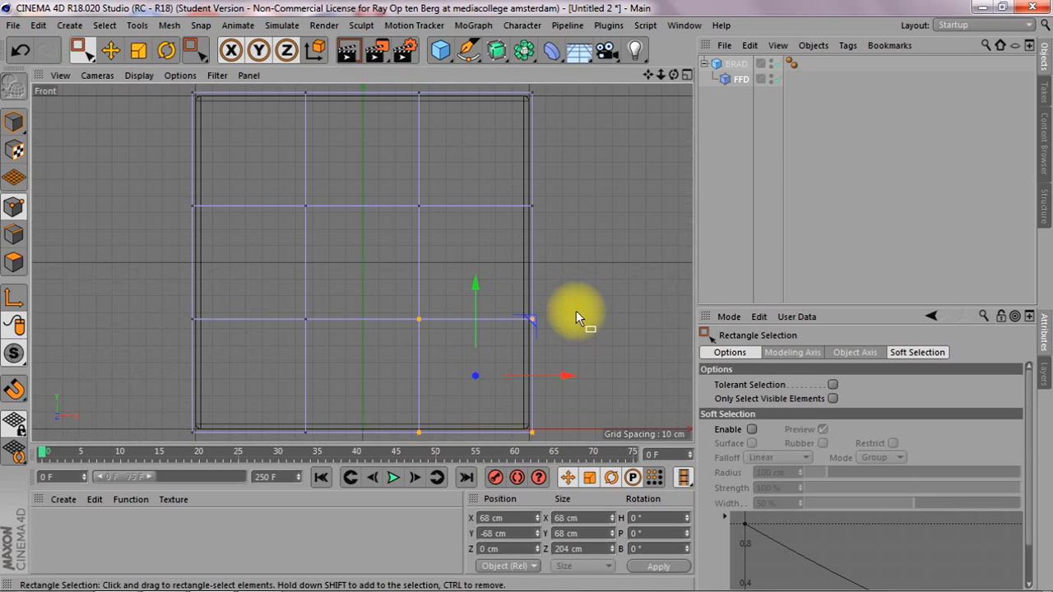
{"action": "key", "text": "F1"}
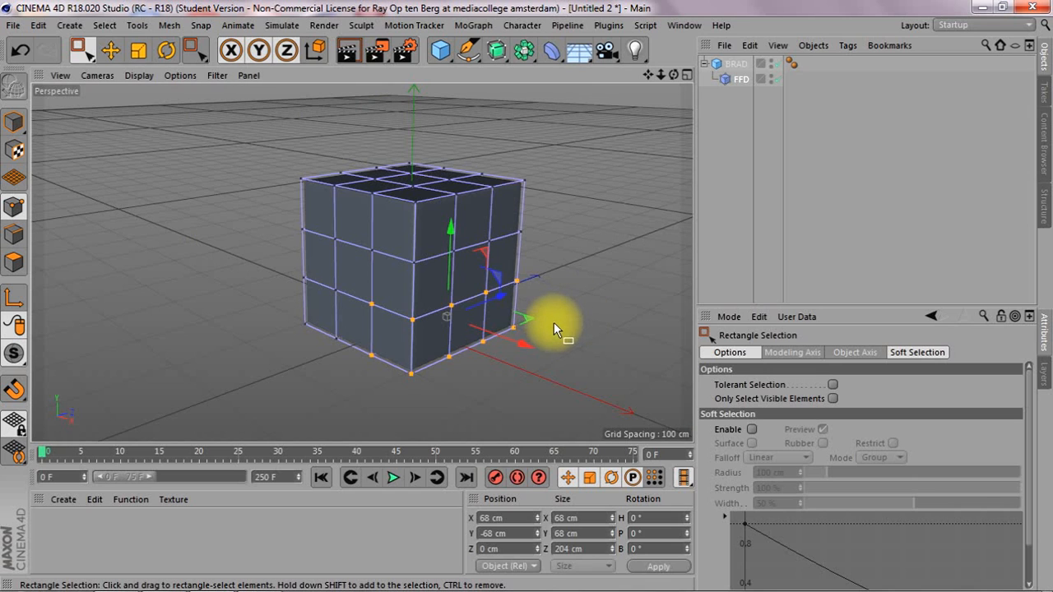
{"action": "left_click", "coordinate": [105, 25]}
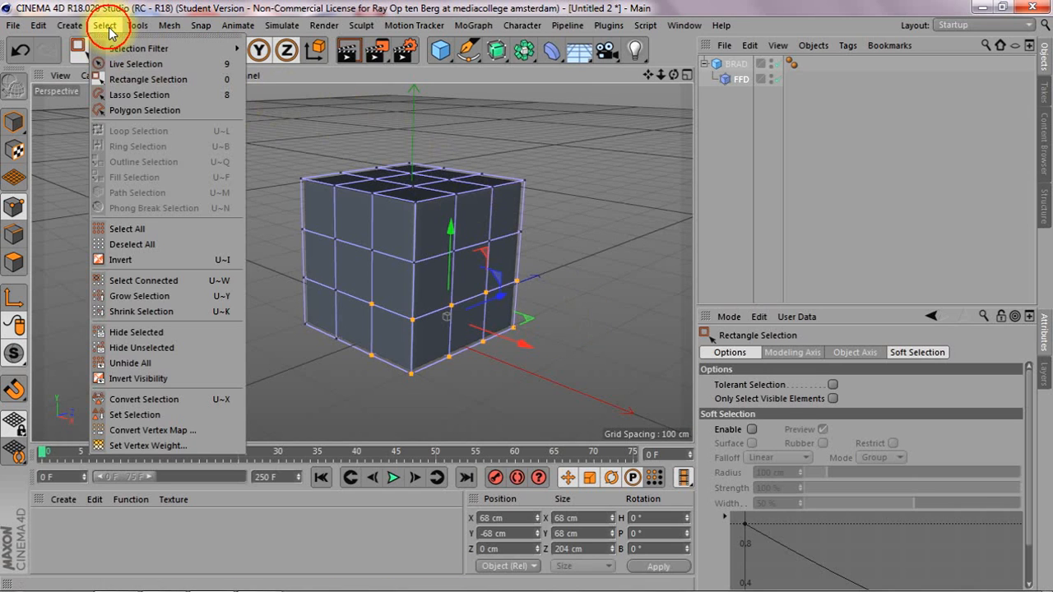
{"action": "left_click_drag", "start_coordinate": [110, 39], "coordinate": [89, 23]}
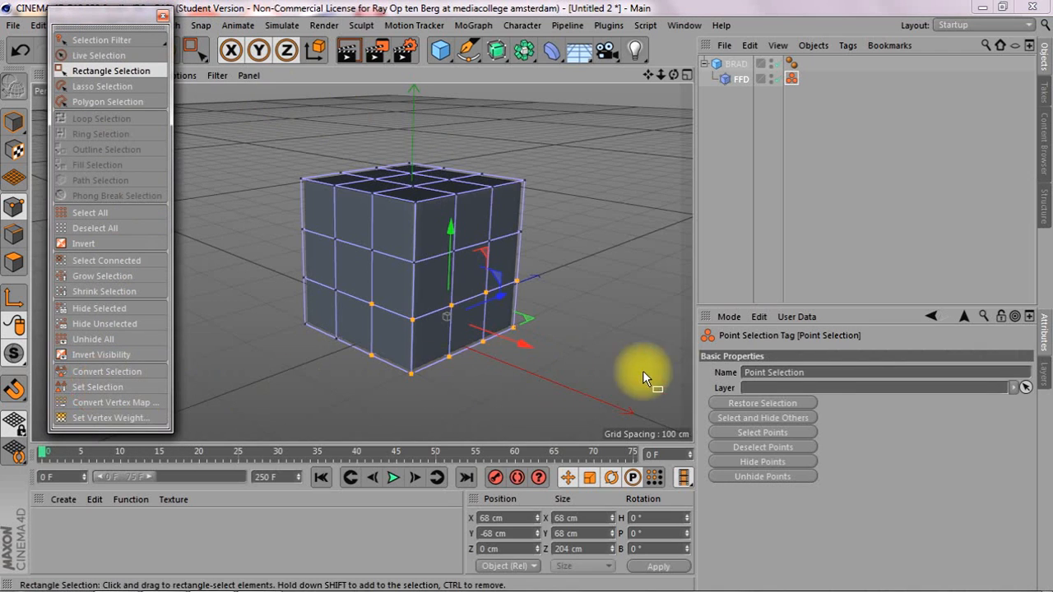
Rename the new point selection tag as L_Foot.
{"action": "left_click", "coordinate": [761, 372]}
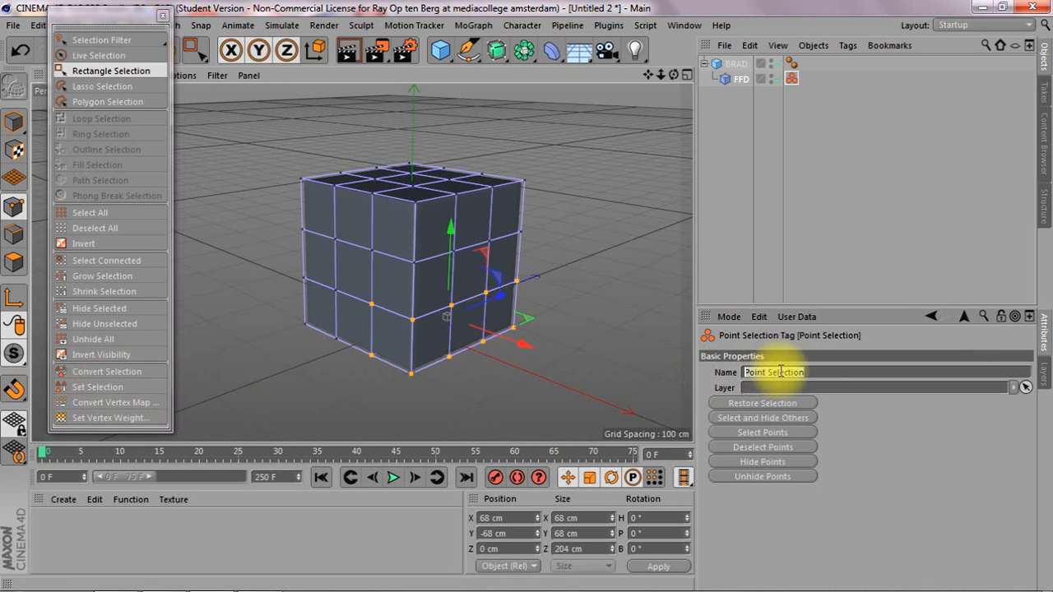
{"action": "type", "text": "L_Foot"}
{"action": "key", "text": "Return"}
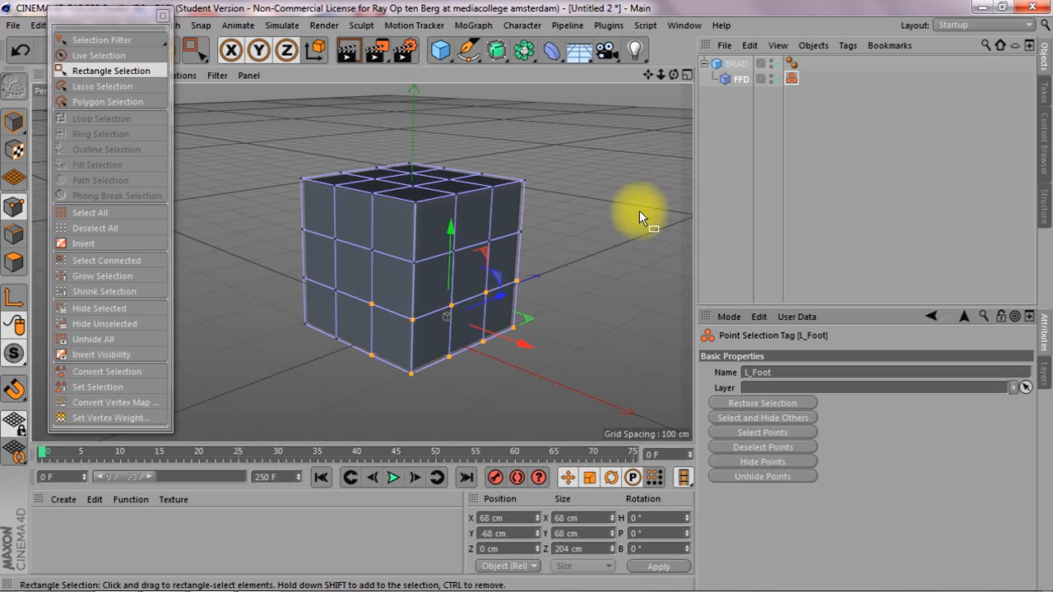
In the front view, rectangle-select the FFD cage's lower-left corner block and store it in a new point selection tag named R_Foot.
{"action": "key", "text": "F4"}
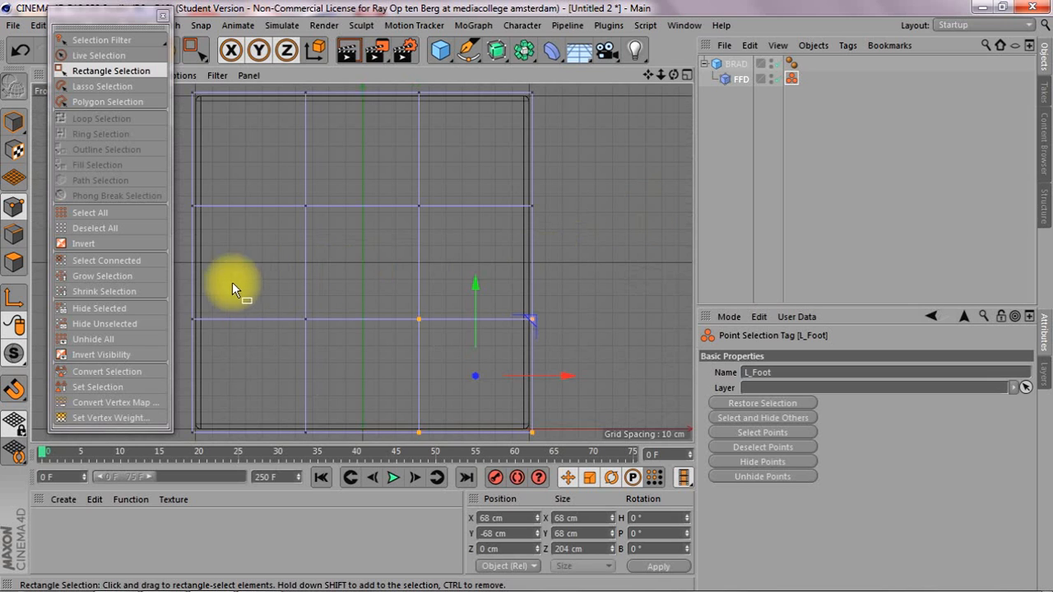
{"action": "left_click_drag", "start_coordinate": [183, 296], "coordinate": [321, 436]}
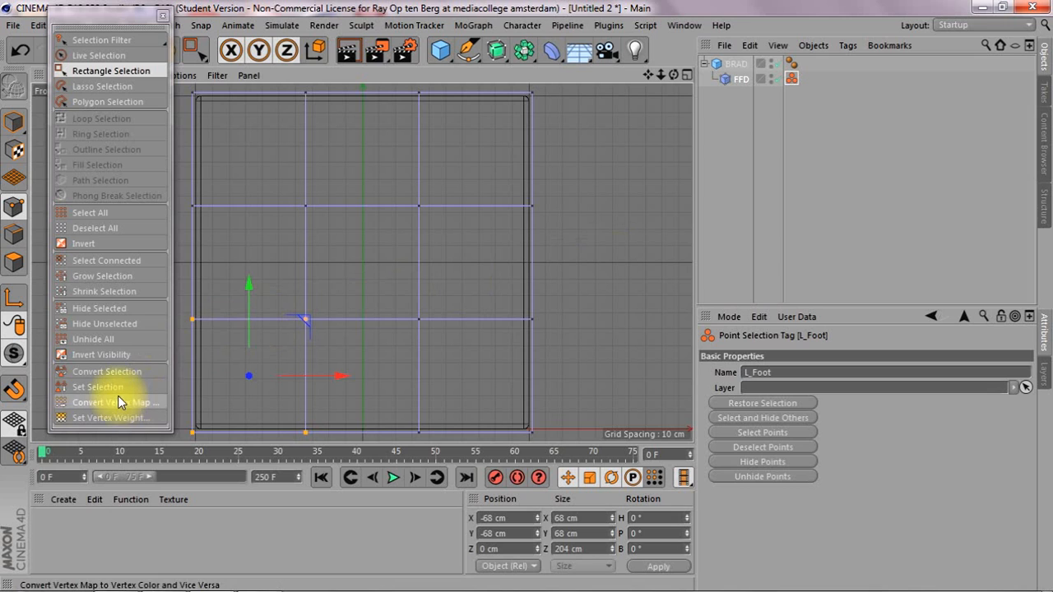
{"action": "left_click", "coordinate": [791, 63]}
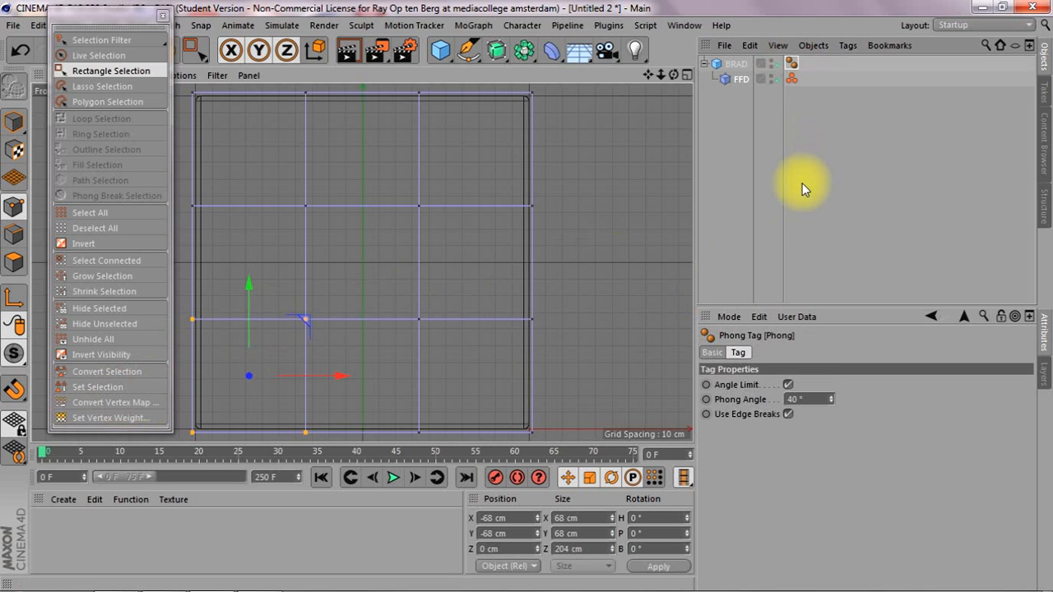
{"action": "left_click", "coordinate": [89, 388]}
{"action": "left_click", "coordinate": [777, 372]}
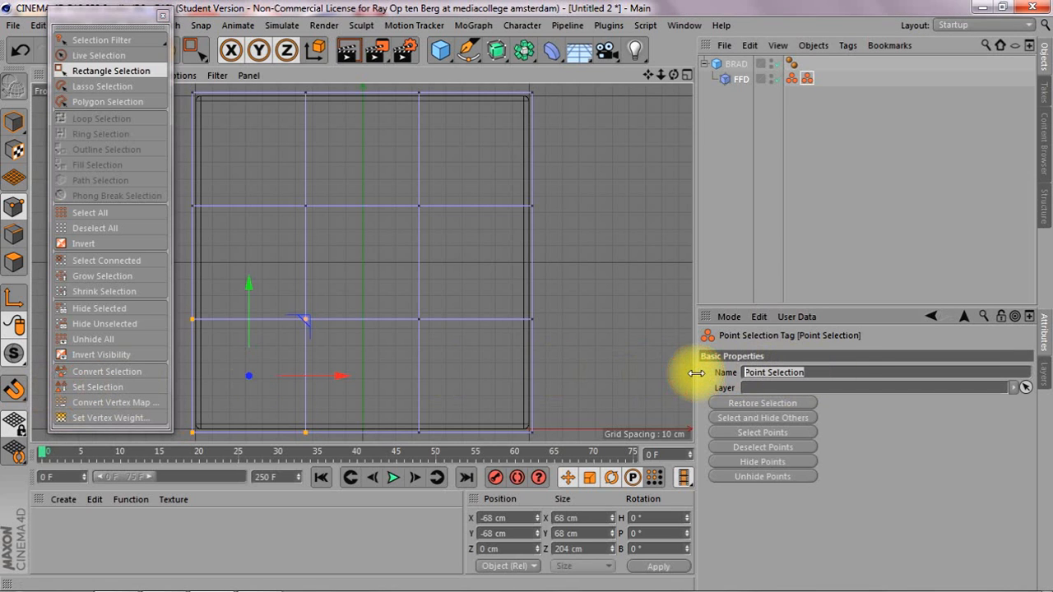
{"action": "type", "text": "R_"}
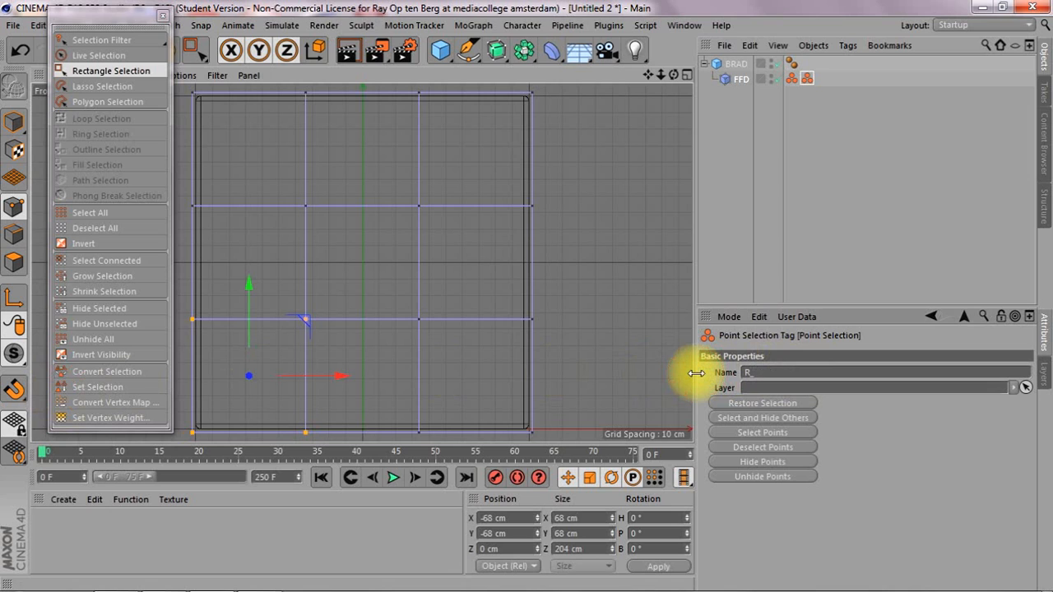
{"action": "type", "text": "Foot"}
{"action": "key", "text": "Return"}
Rectangle-select the upper two rows of FFD points in the front view and store them in a new point selection tag named Top.
{"action": "left_click_drag", "start_coordinate": [625, 236], "coordinate": [185, 83]}
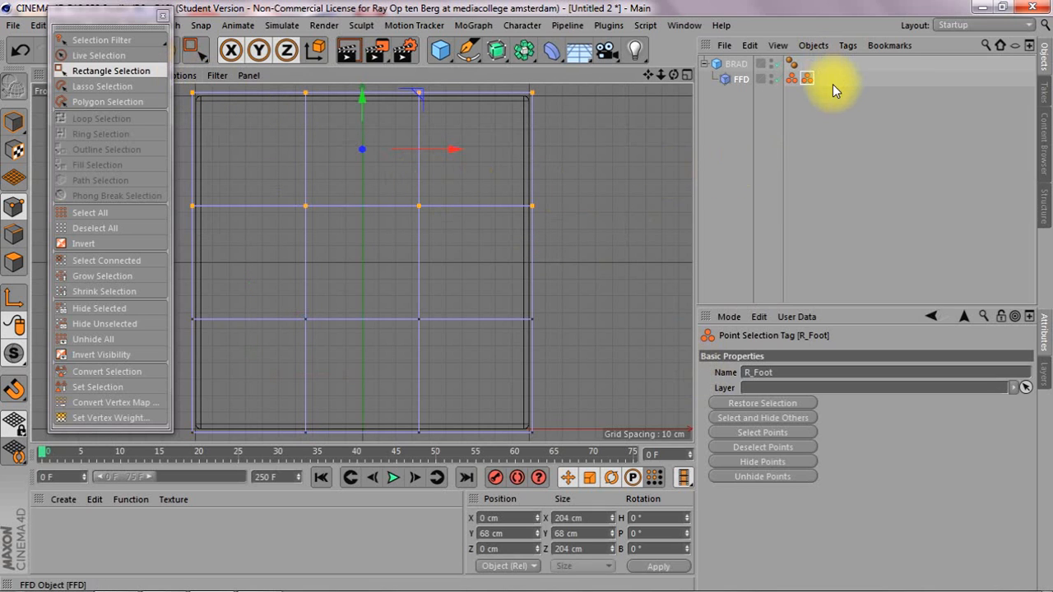
{"action": "left_click", "coordinate": [793, 60]}
{"action": "left_click", "coordinate": [123, 385]}
{"action": "double_click", "coordinate": [775, 371]}
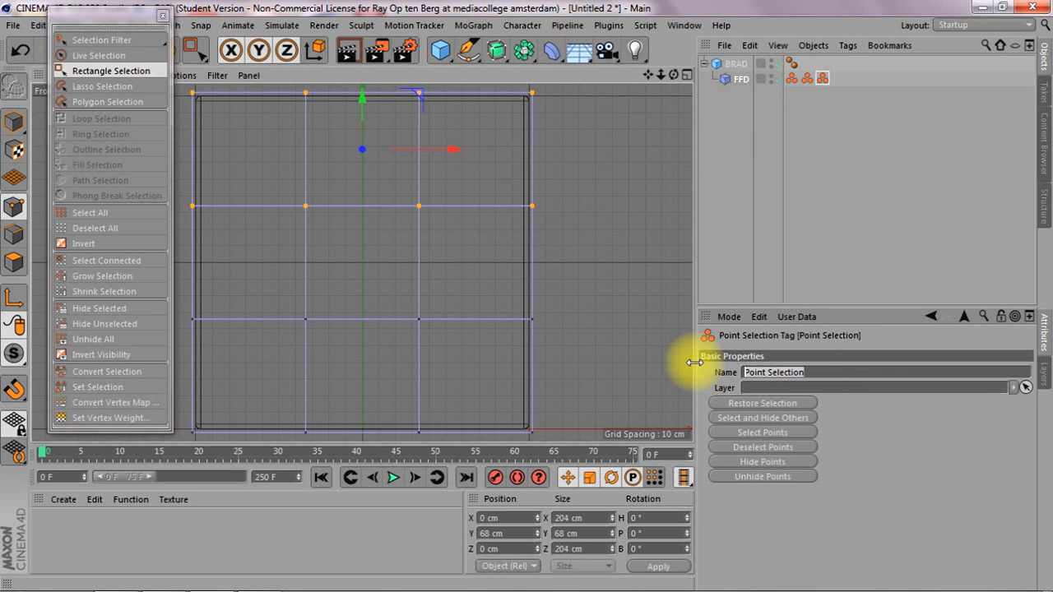
{"action": "type", "text": "Top"}
{"action": "key", "text": "Return"}
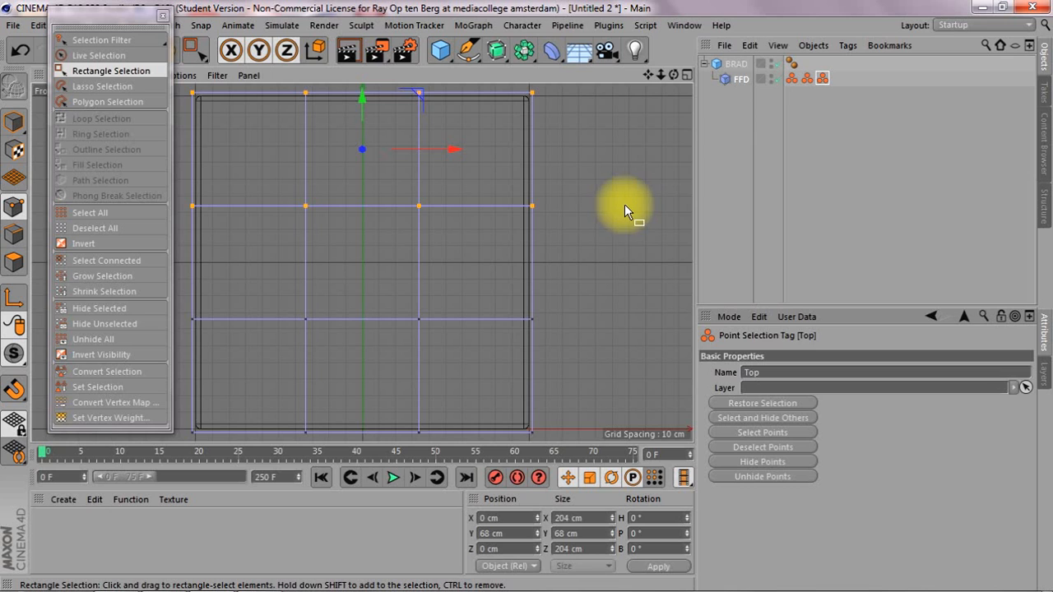
Select the FFD cage's upper-right corner block in the front view, and deselect its two rear point columns in the right view.
{"action": "left_click_drag", "start_coordinate": [601, 239], "coordinate": [393, 83]}
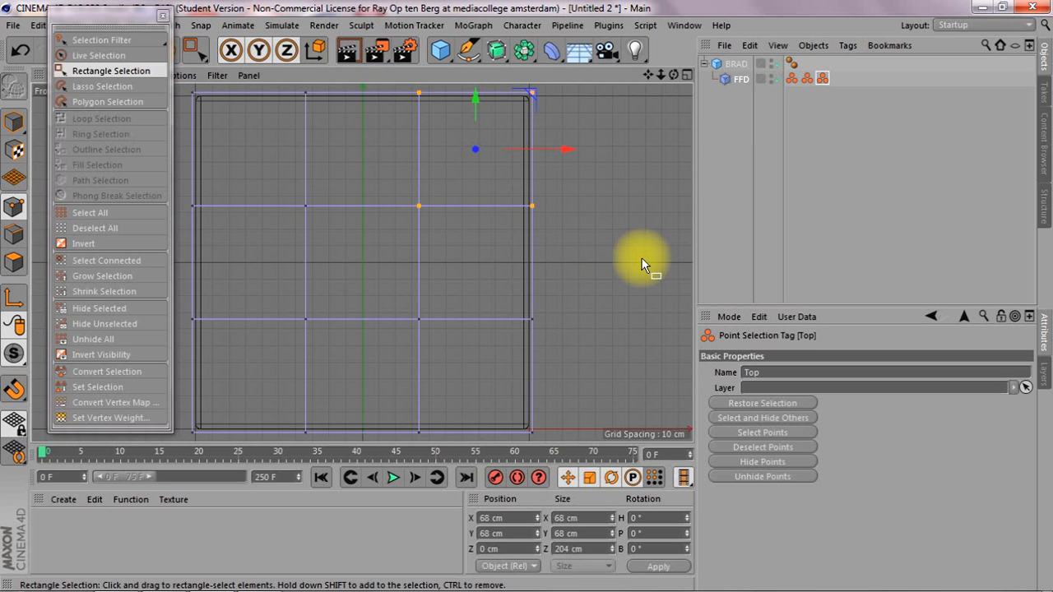
{"action": "key", "text": "F3"}
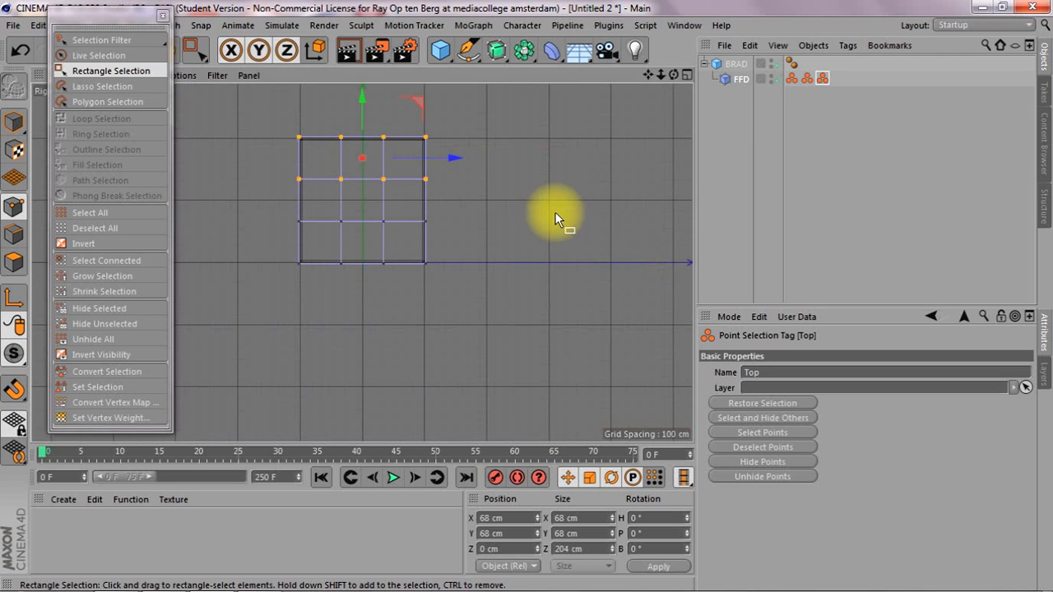
{"action": "left_click_drag", "start_coordinate": [481, 194], "coordinate": [369, 112]}
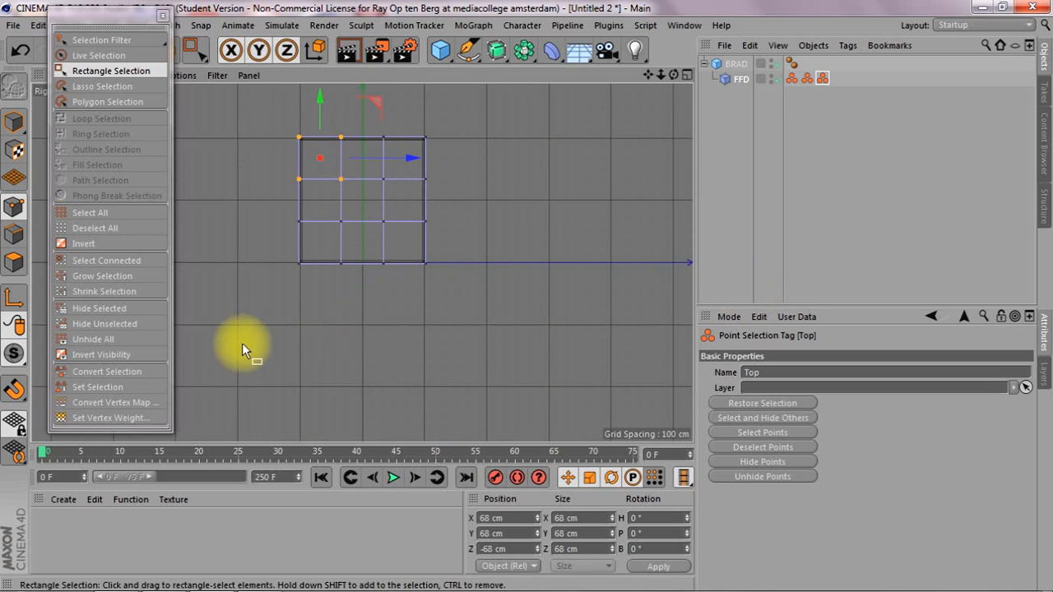
Store the selected front corner points in a new point selection tag named L_Hand, keeping the existing tags.
{"action": "left_click", "coordinate": [792, 63]}
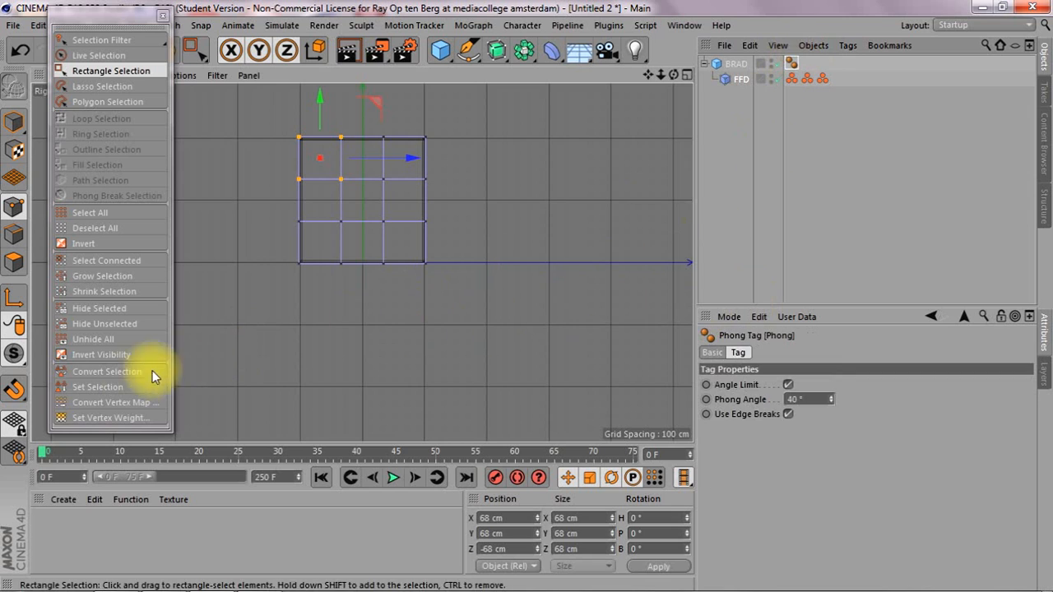
{"action": "left_click", "coordinate": [107, 389]}
{"action": "left_click", "coordinate": [802, 371]}
{"action": "left_click_drag", "start_coordinate": [751, 368], "coordinate": [744, 371]}
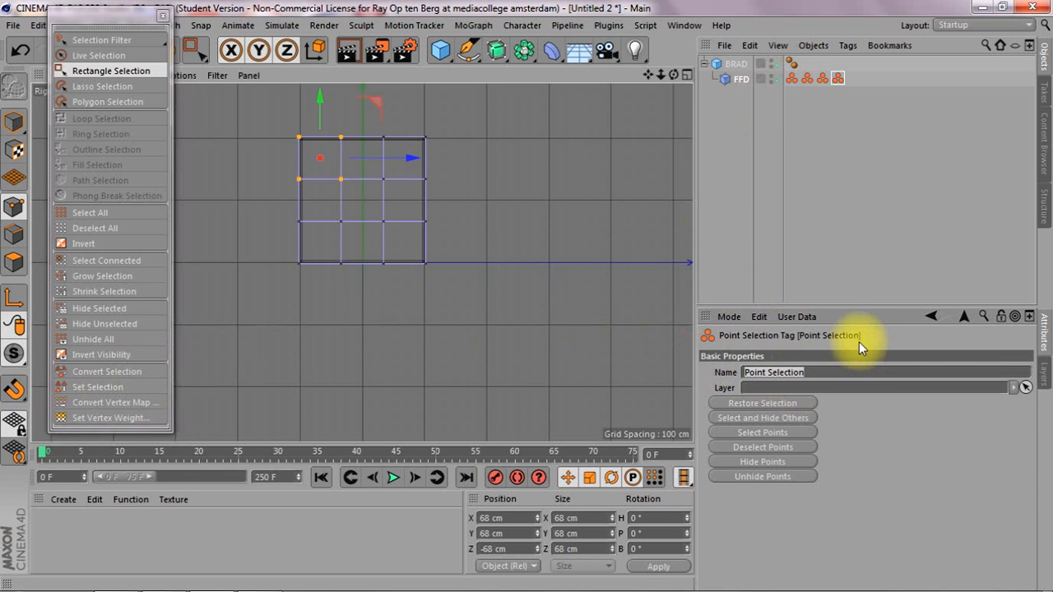
{"action": "type", "text": "L_Hand"}
{"action": "key", "text": "Return"}
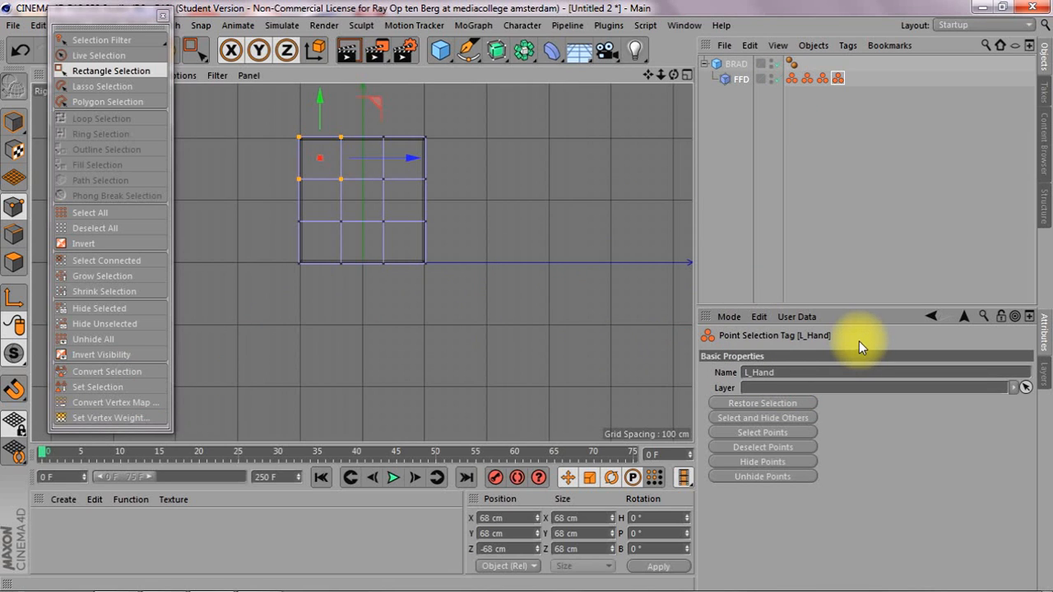
Select the FFD cage's upper-left corner block in the front view, and deselect its two rear point columns in the right view.
{"action": "key", "text": "F4"}
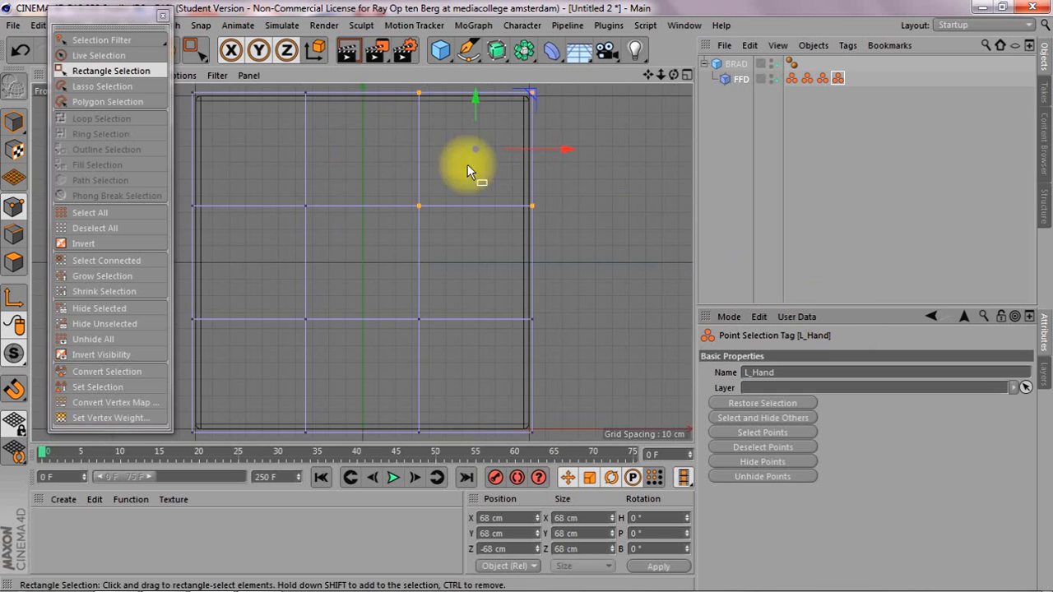
{"action": "left_click_drag", "start_coordinate": [179, 87], "coordinate": [330, 214]}
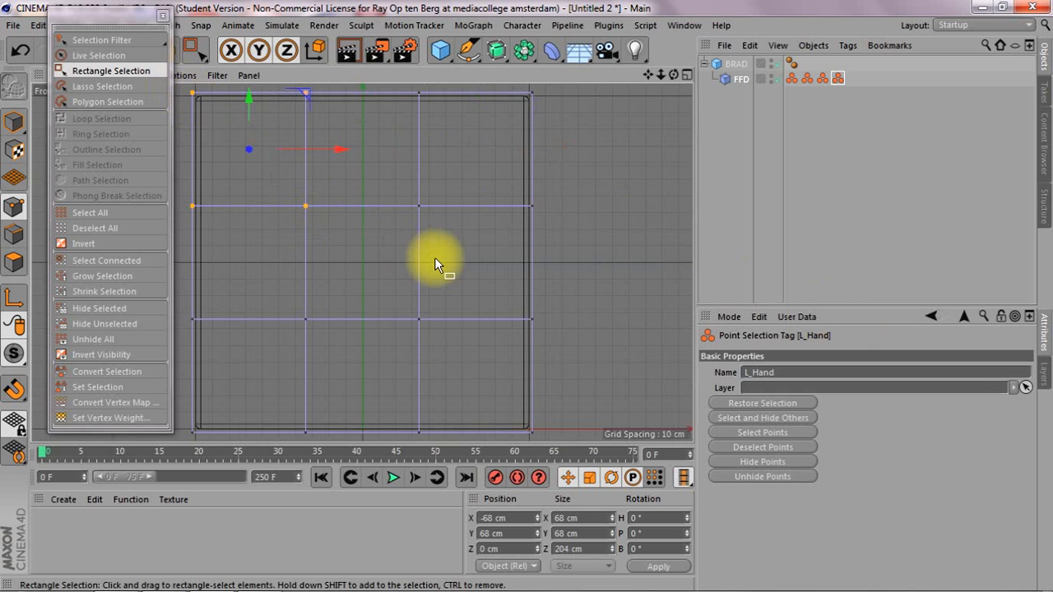
{"action": "key", "text": "F3"}
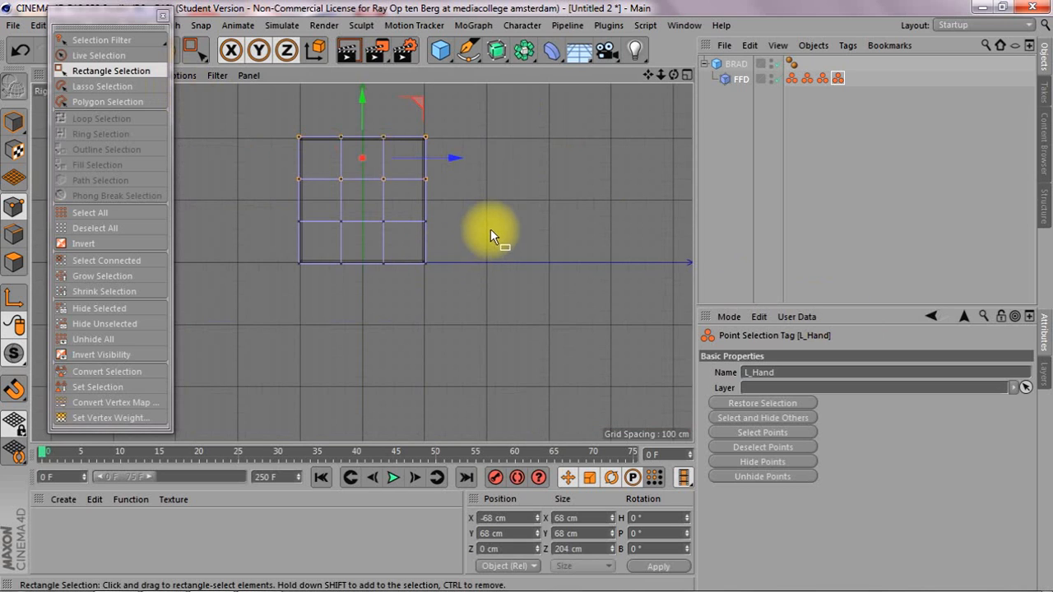
{"action": "left_click_drag", "start_coordinate": [482, 199], "coordinate": [376, 110]}
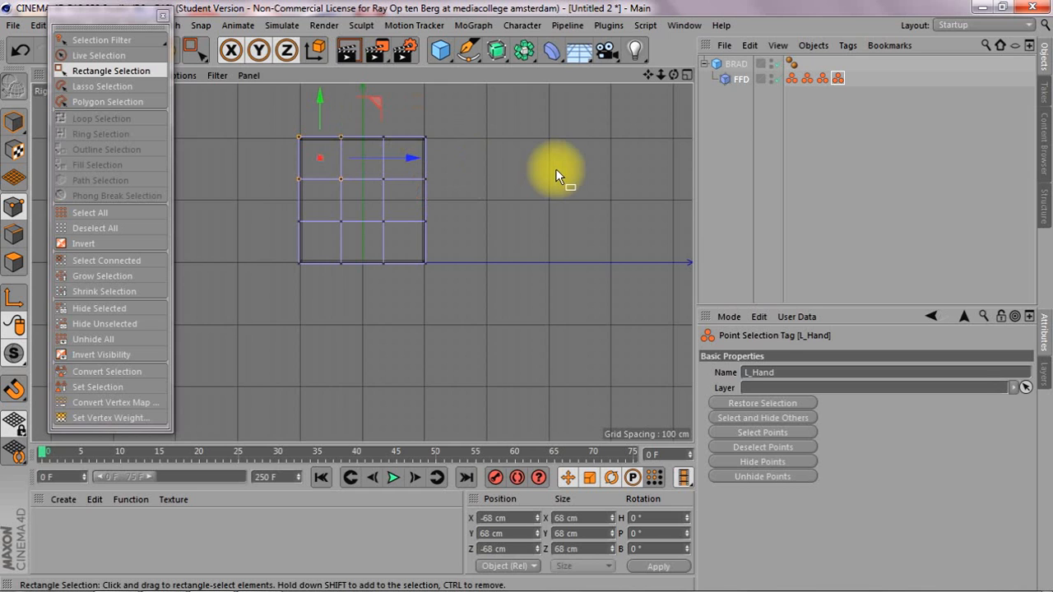
Store the selected corner points in a new point selection tag named R_Hand, keeping the existing tags.
{"action": "left_click", "coordinate": [791, 63]}
{"action": "left_click", "coordinate": [115, 386]}
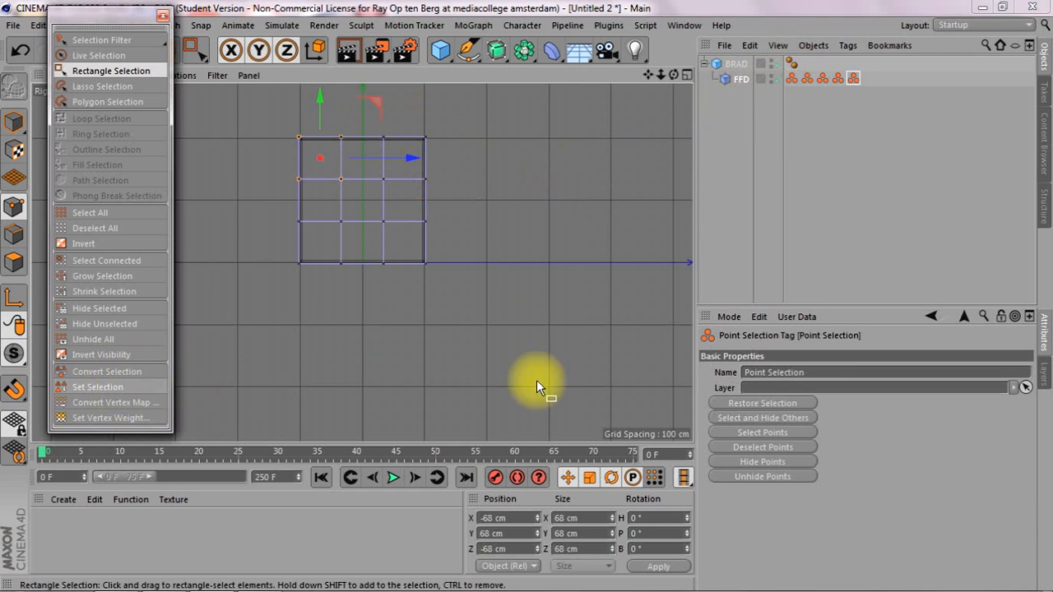
{"action": "left_click_drag", "start_coordinate": [823, 372], "coordinate": [715, 370]}
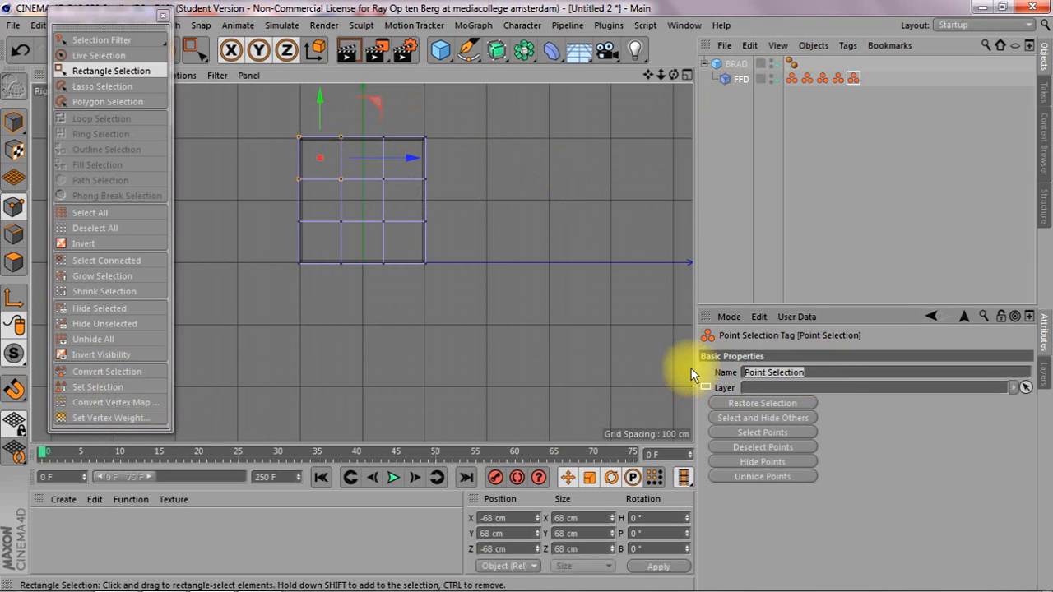
{"action": "type", "text": "R_Hand"}
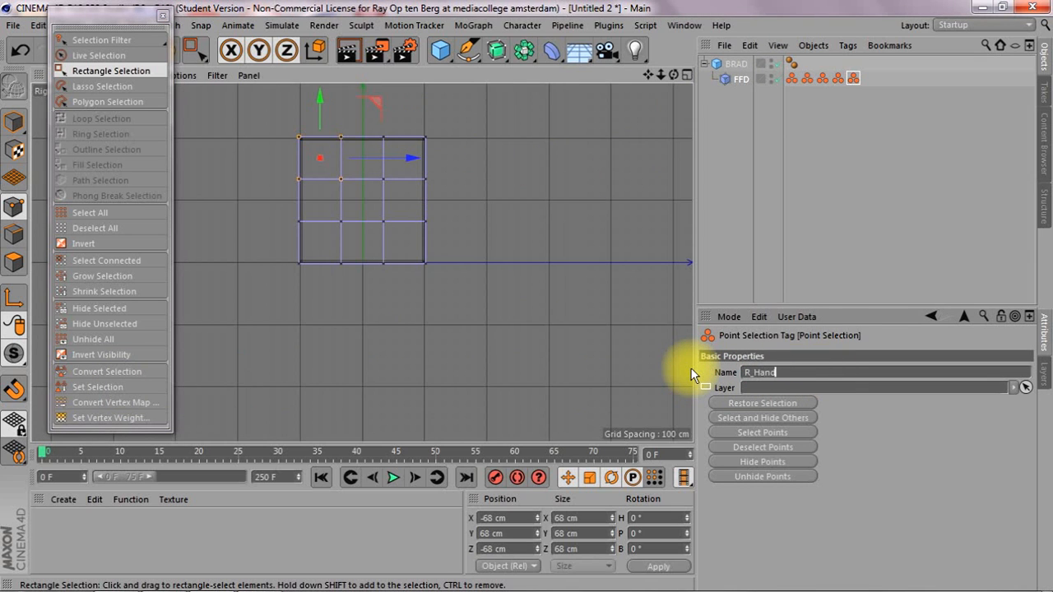
{"action": "key", "text": "Return"}
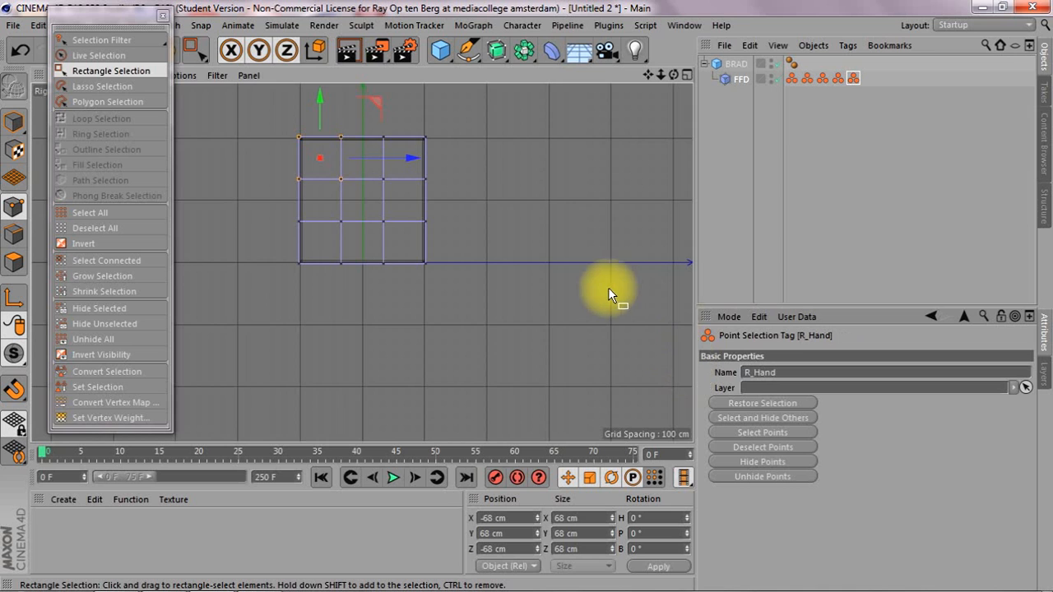
Return to the perspective view, deselect all objects and close the floating selection palette.
{"action": "key", "text": "F1"}
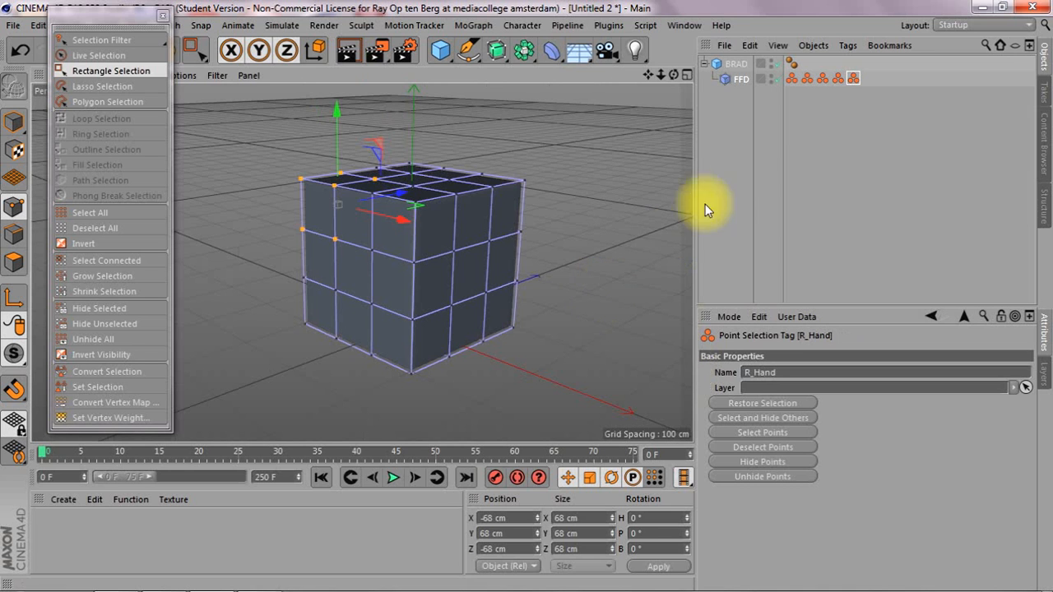
{"action": "left_click", "coordinate": [742, 177]}
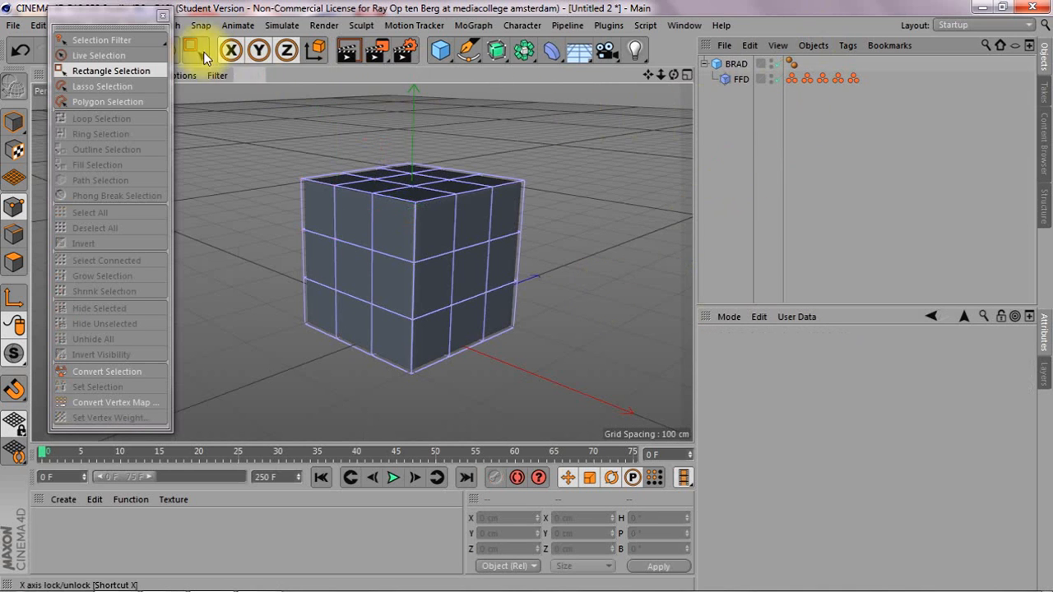
{"action": "left_click", "coordinate": [164, 16]}
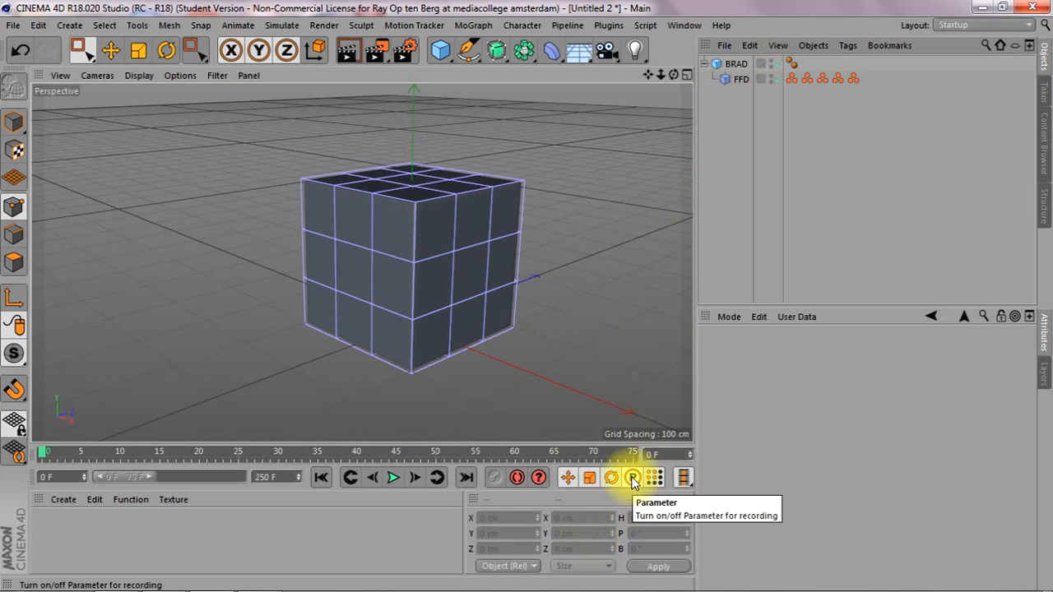
Restrict keyframe recording to point level animation, turning off position, scale, rotation and parameter, and select the FFD deformer.
{"action": "left_click", "coordinate": [568, 478]}
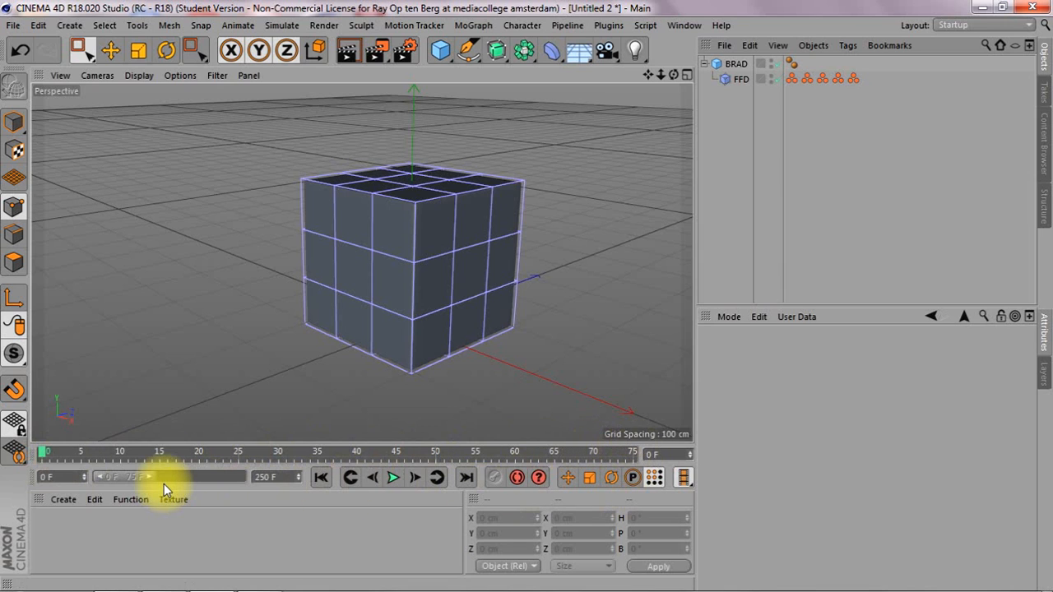
{"action": "left_click", "coordinate": [740, 79]}
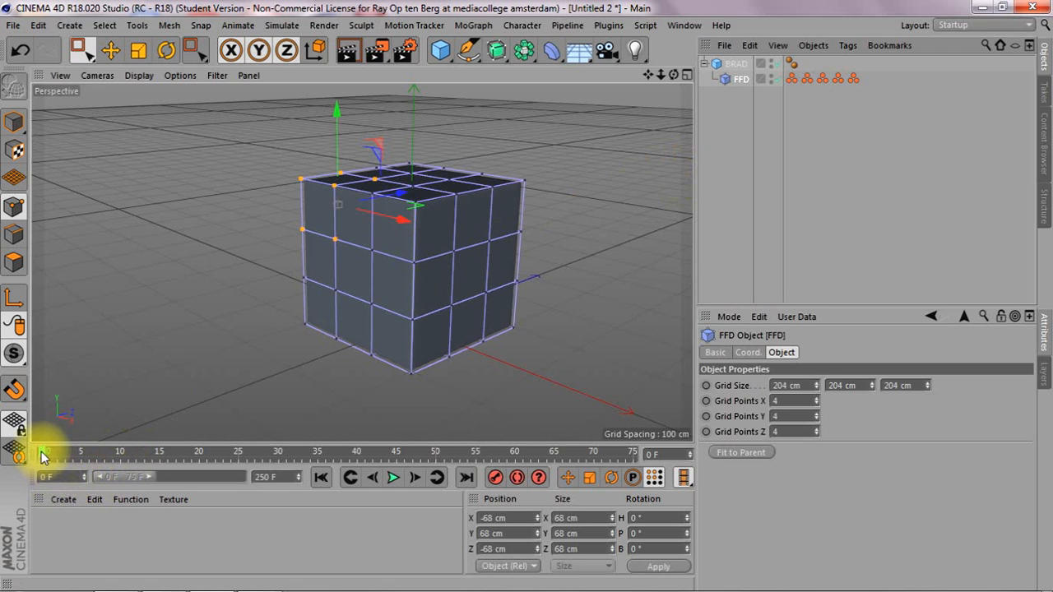
Set the timeline's start frame to 1.
{"action": "left_click_drag", "start_coordinate": [42, 455], "coordinate": [54, 457]}
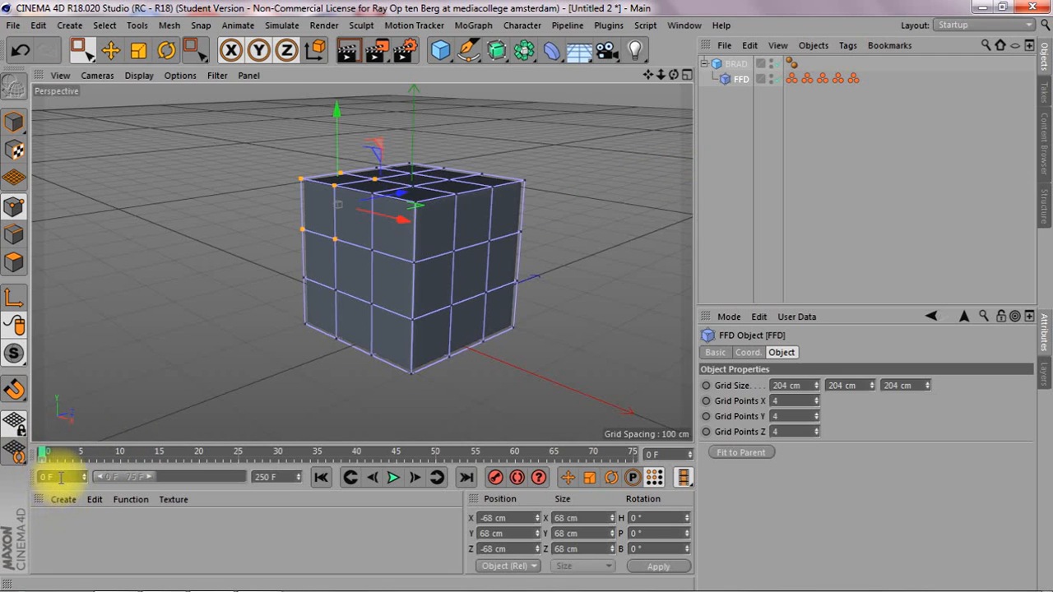
{"action": "left_click", "coordinate": [62, 477]}
{"action": "type", "text": "1"}
{"action": "key", "text": "Return"}
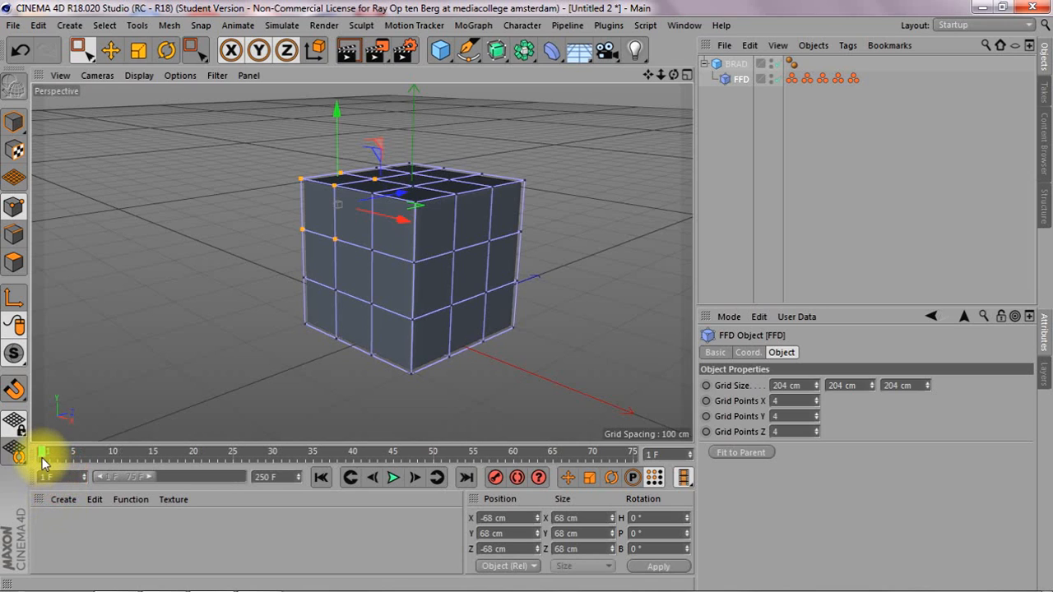